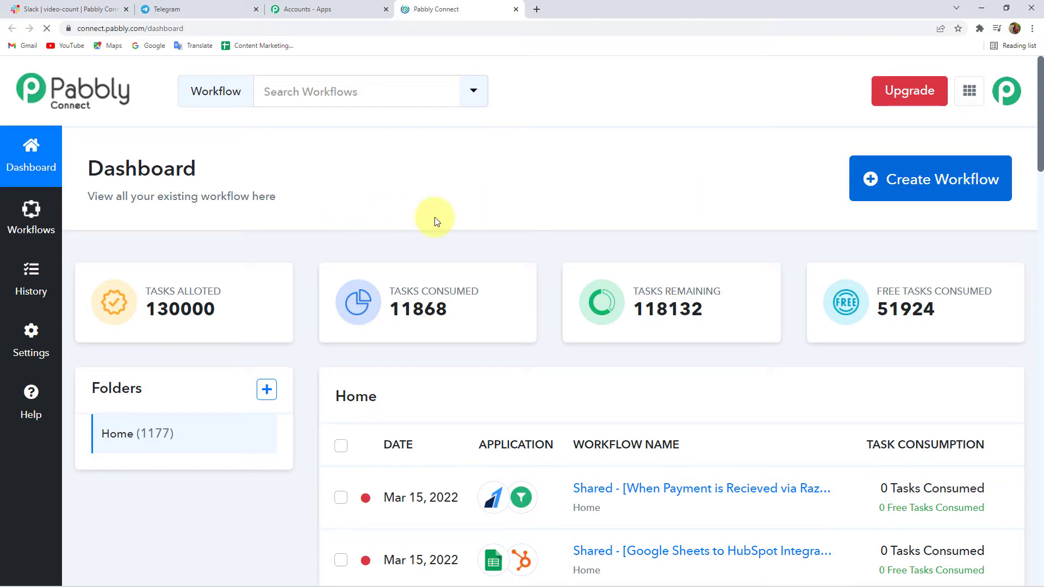
Create a new workflow named "Telegram to Slack"
left_click(925, 197)
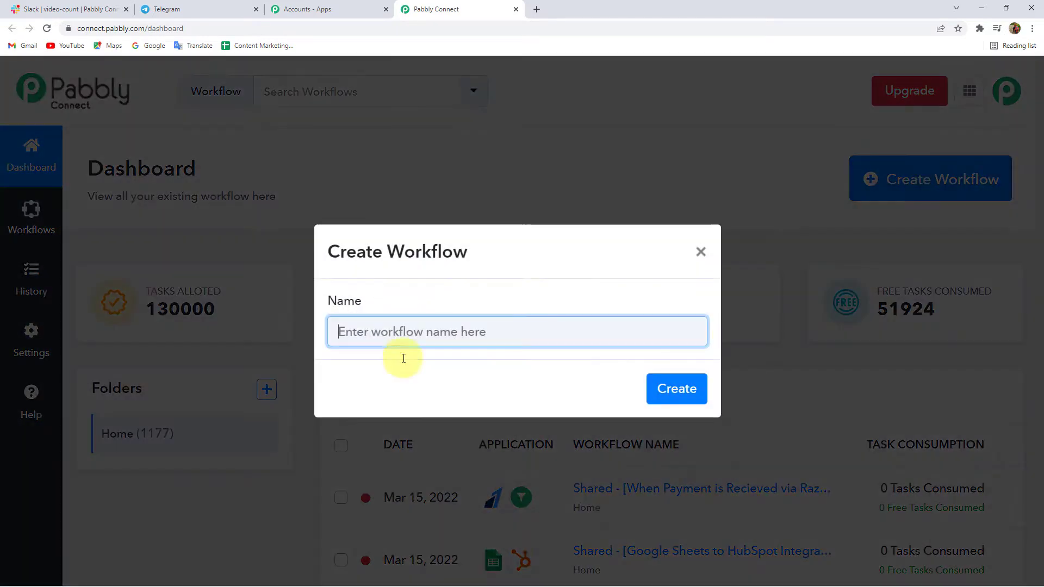
left_click(411, 332)
type("Telegram to Slack")
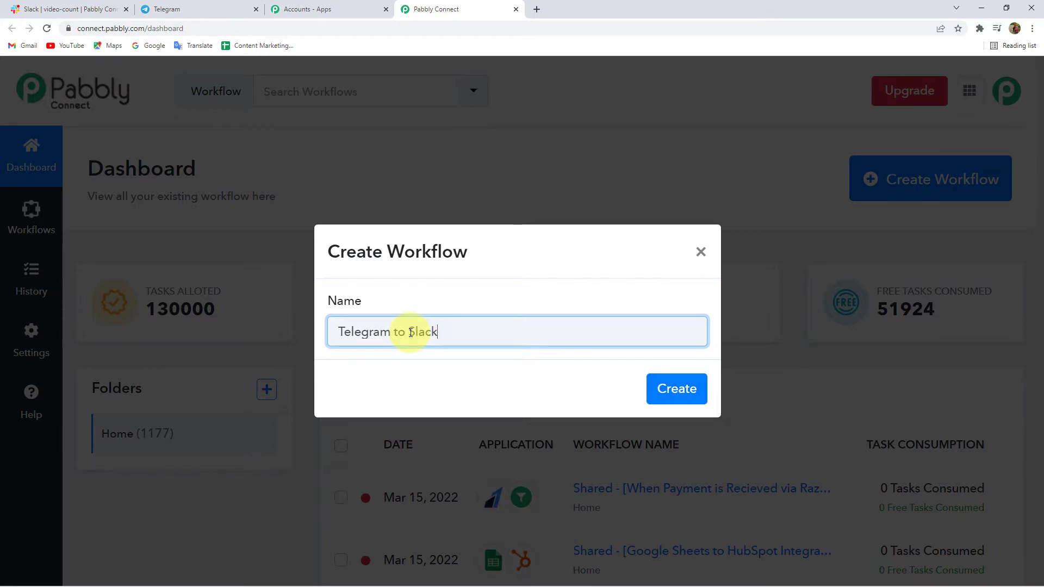
key("Return")
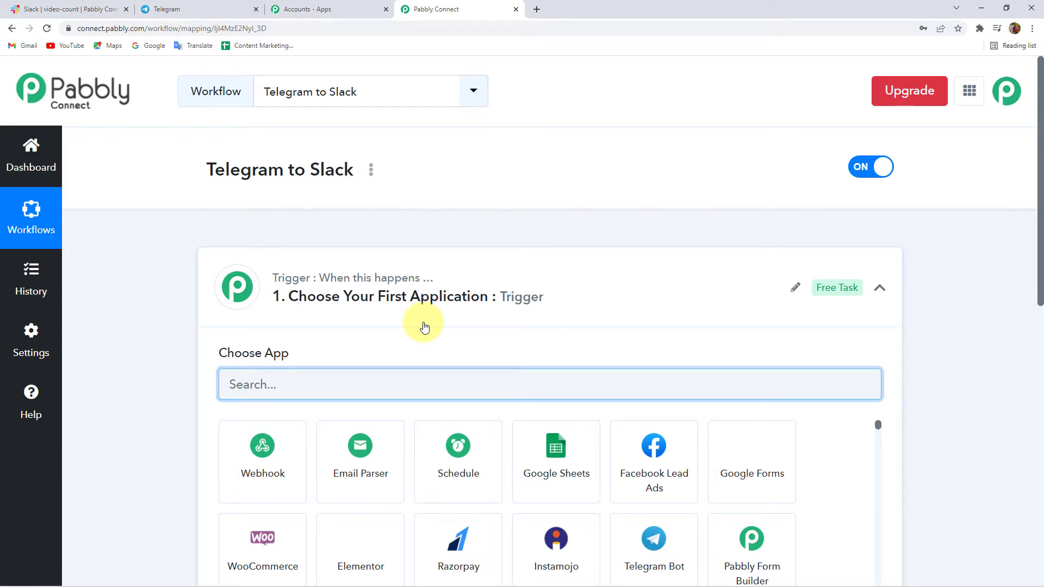
left_click(417, 280)
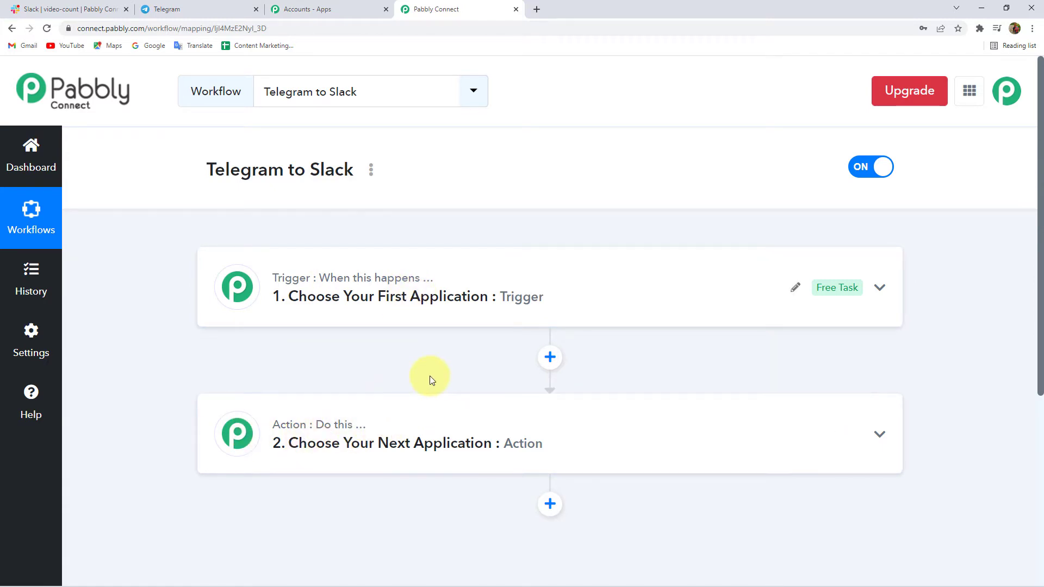
double_click(254, 170)
left_click(197, 170)
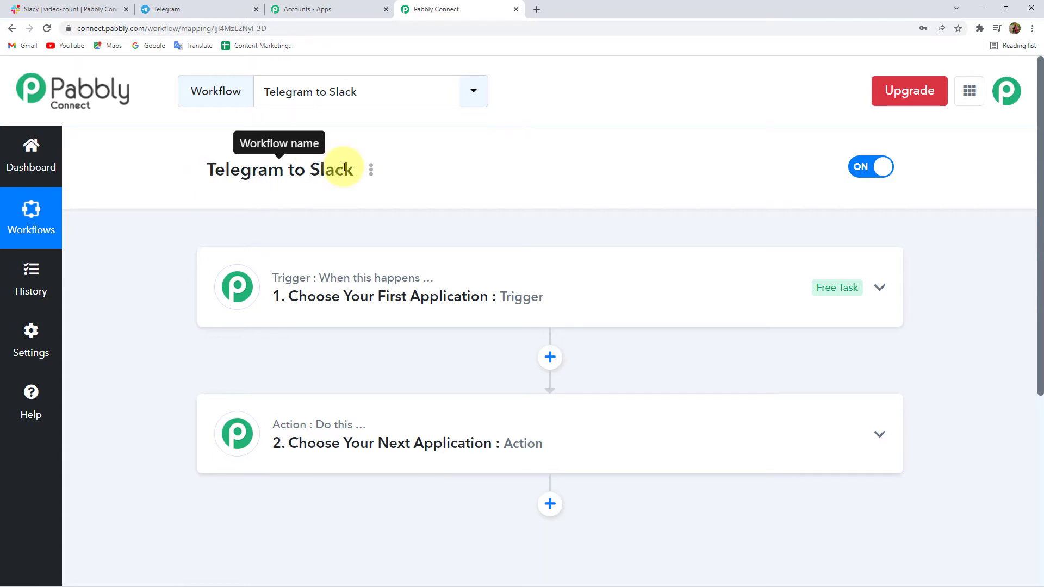
left_click(302, 286)
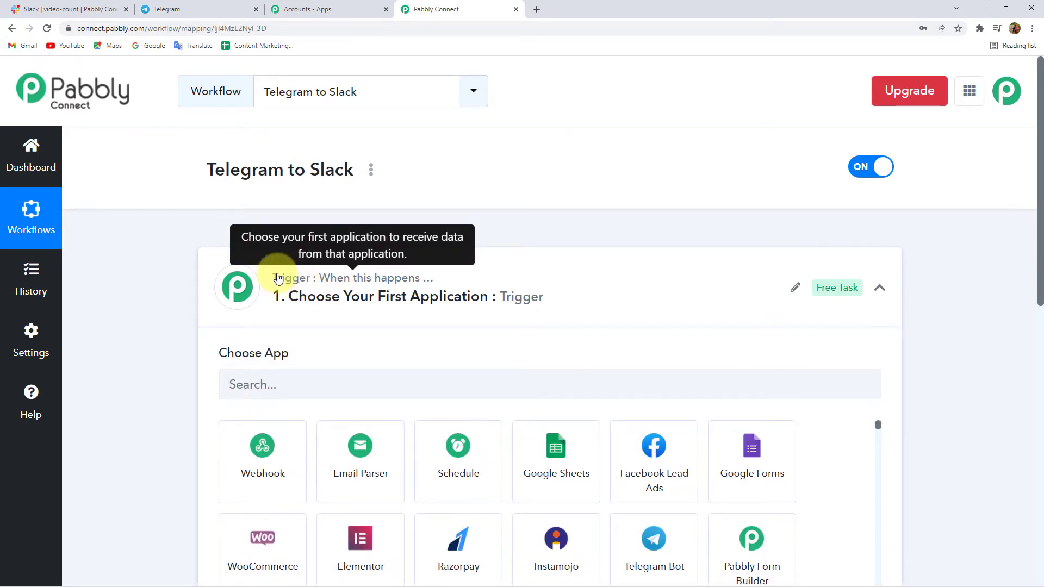
Choose Telegram Bot as the trigger app and Set Webhook / Watch Updates as its trigger event
scroll(148, 266, "down", 1)
left_click(288, 332)
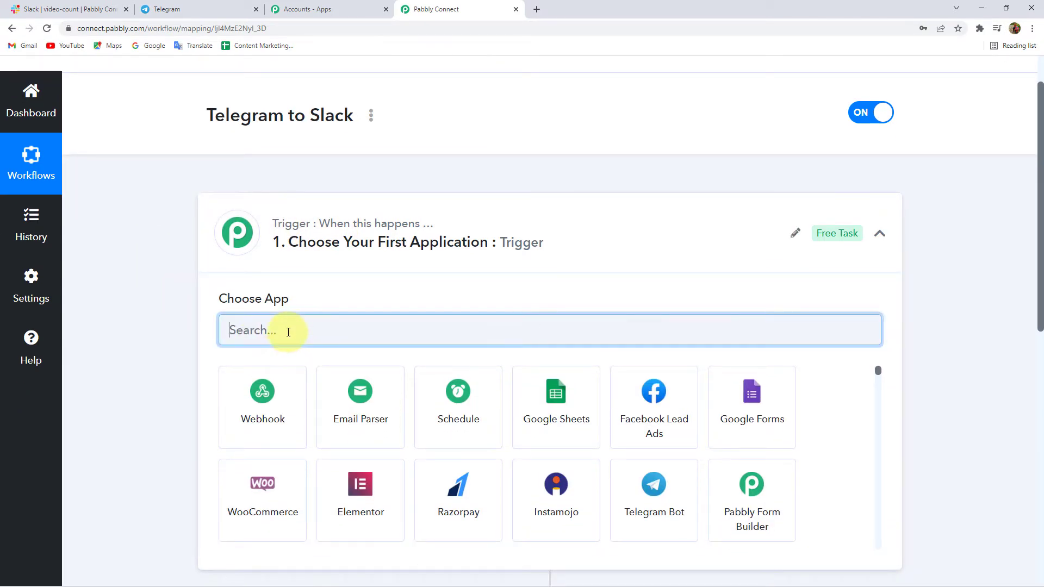
type("Teleg")
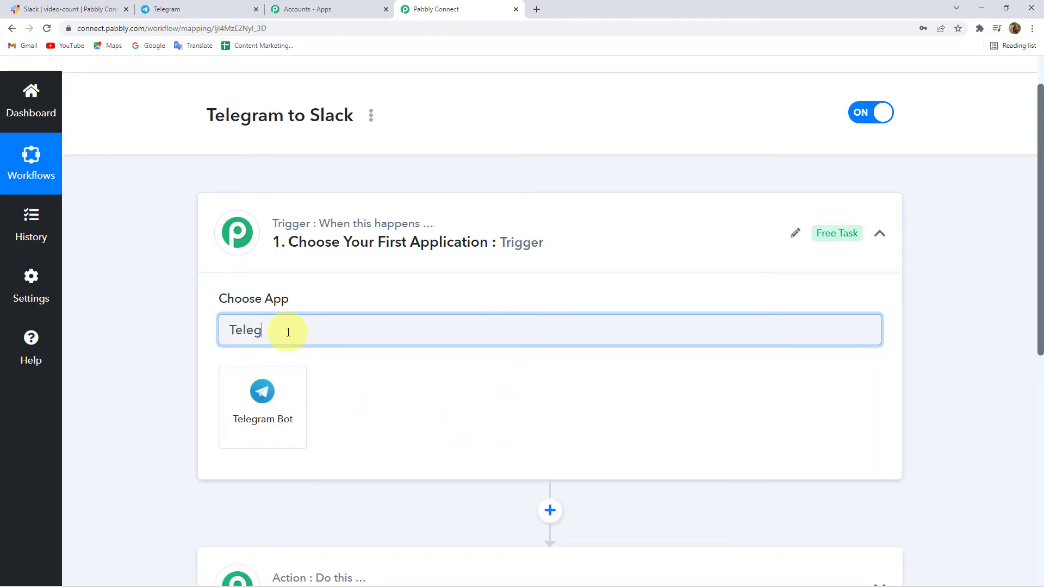
left_click(271, 387)
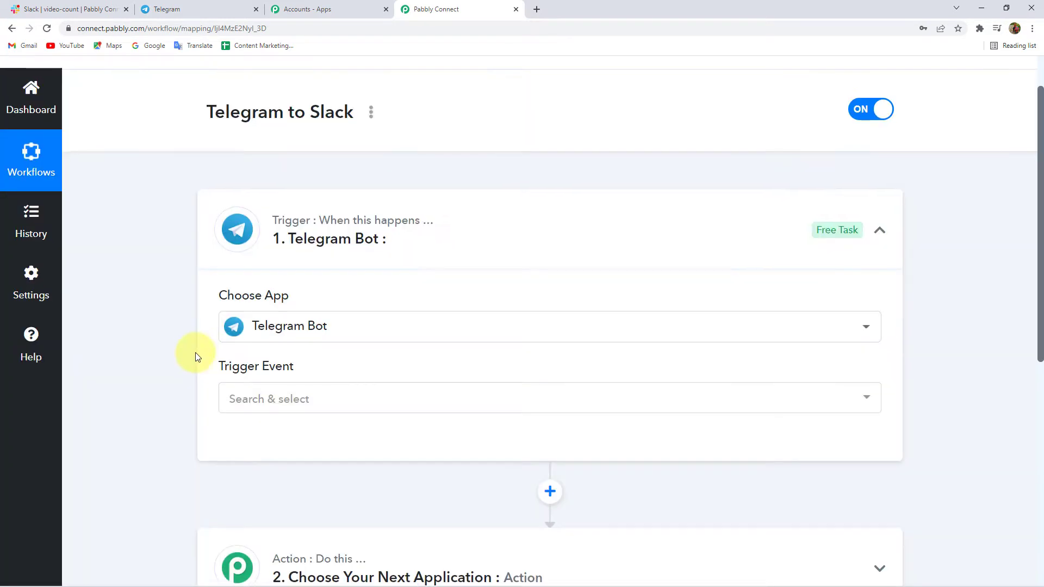
scroll(234, 327, "down", 2)
left_click(280, 293)
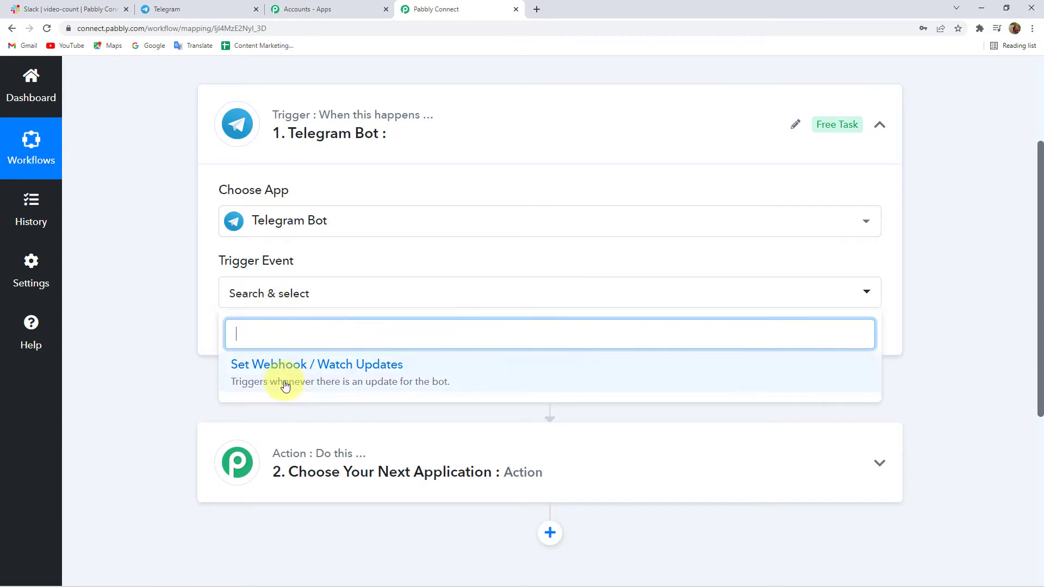
left_click(288, 379)
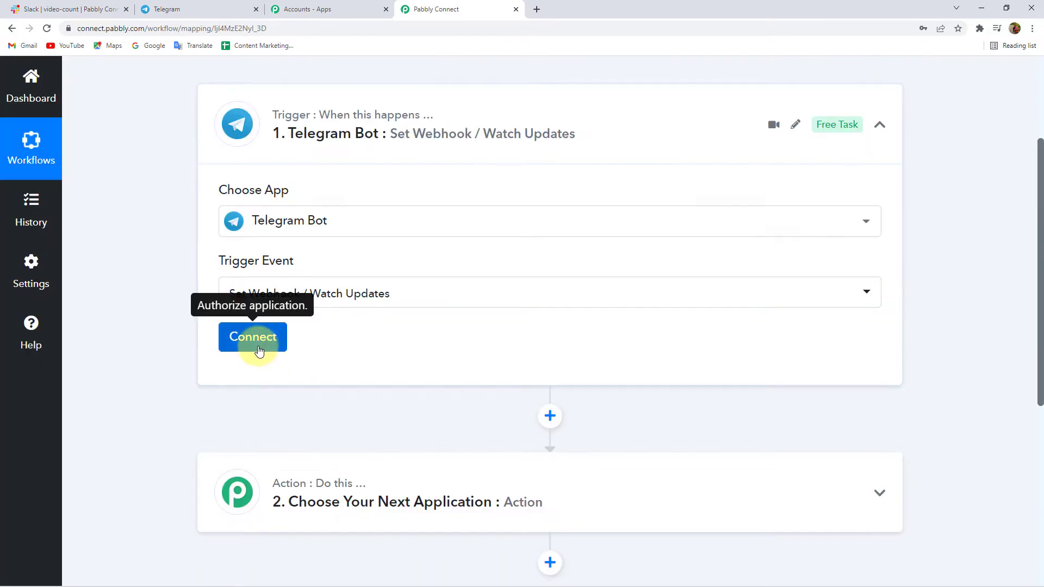
Begin connecting the Telegram Bot trigger with a new connection and review the instructions for obtaining its token
left_click(258, 345)
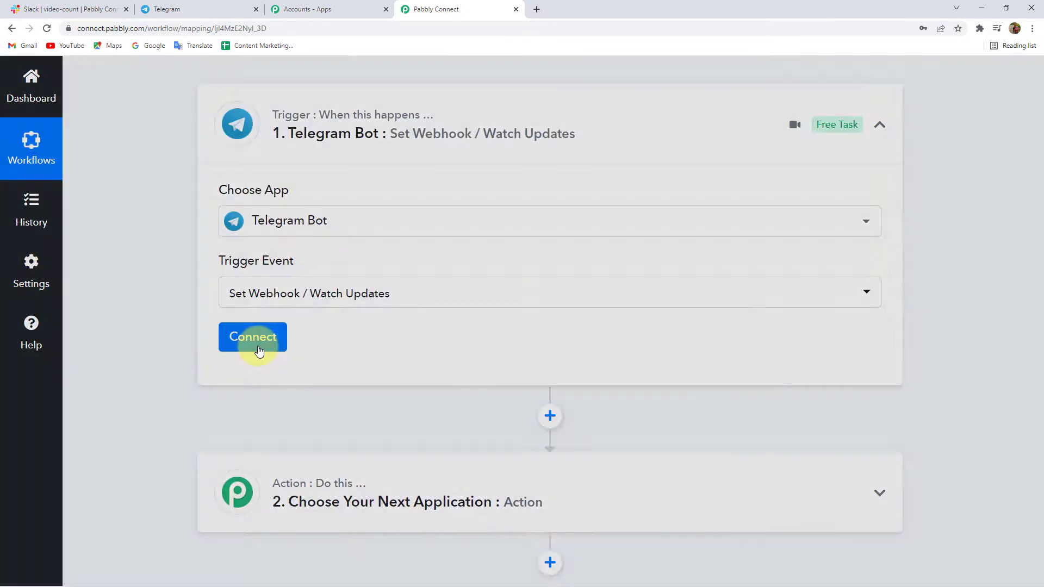
left_click(551, 227)
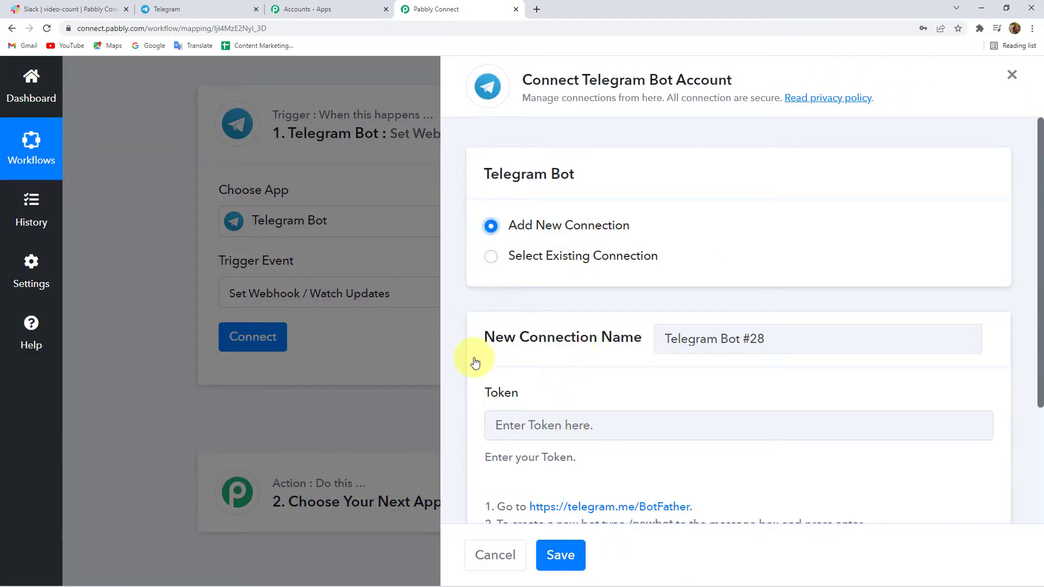
scroll(475, 362, "down", 3)
double_click(497, 230)
left_click(493, 348)
left_click_drag(495, 345, 820, 449)
left_click(609, 390)
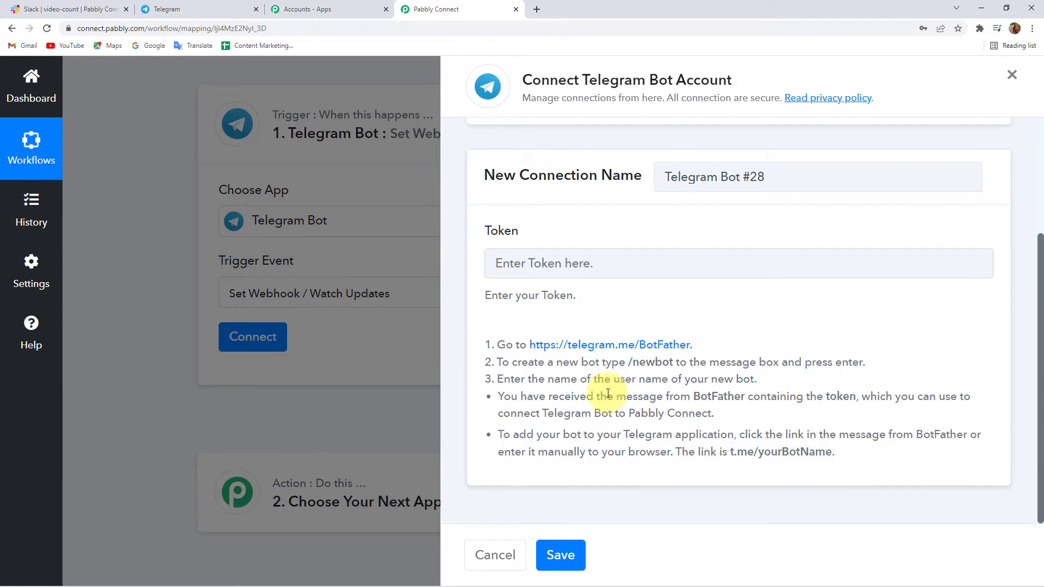
Switch to Telegram, search for "Bot", open the BotFather chat and restart the bot
left_click(172, 9)
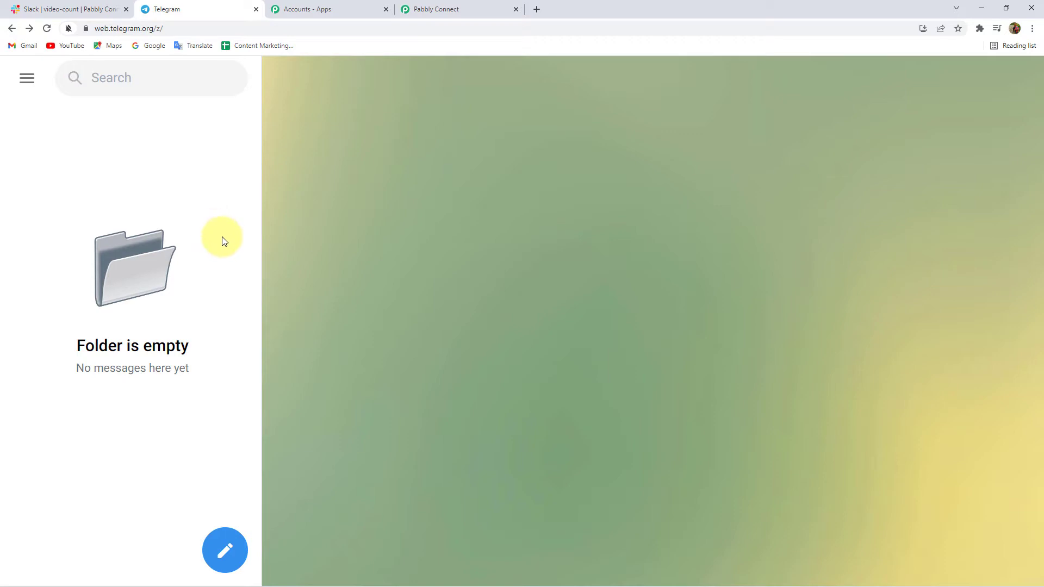
left_click(136, 74)
type("B")
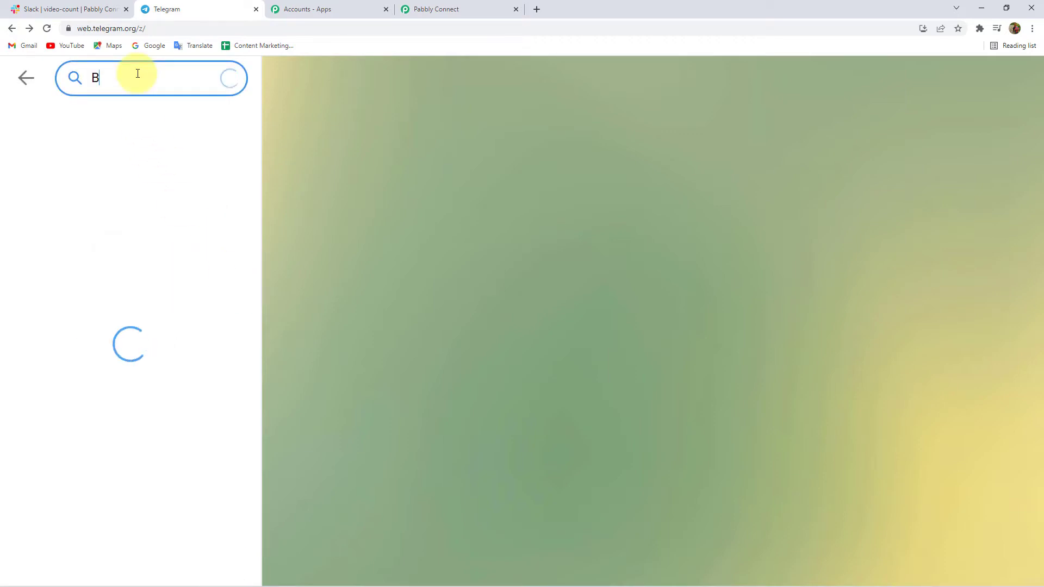
type("ot")
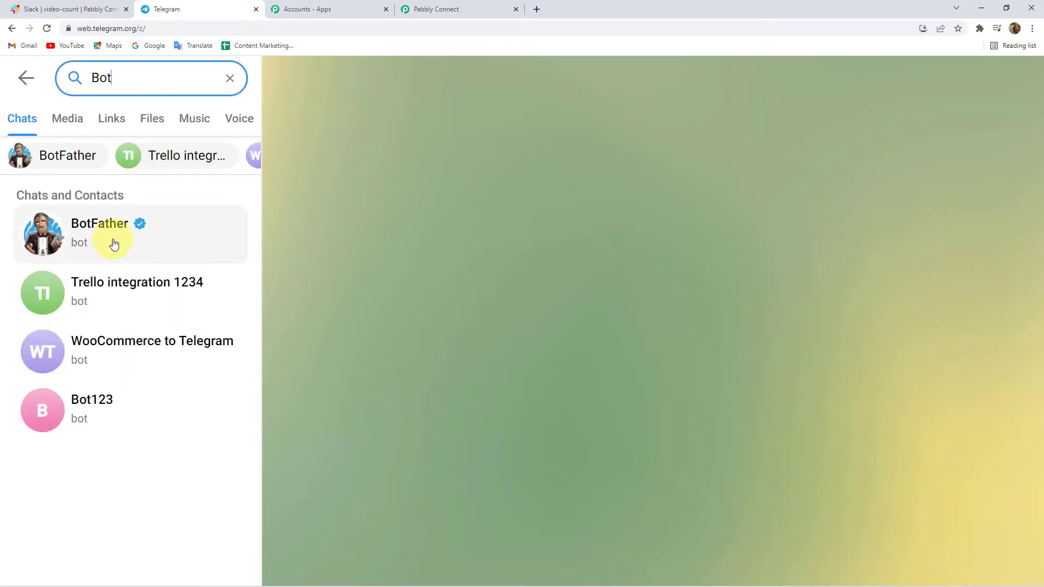
left_click(112, 236)
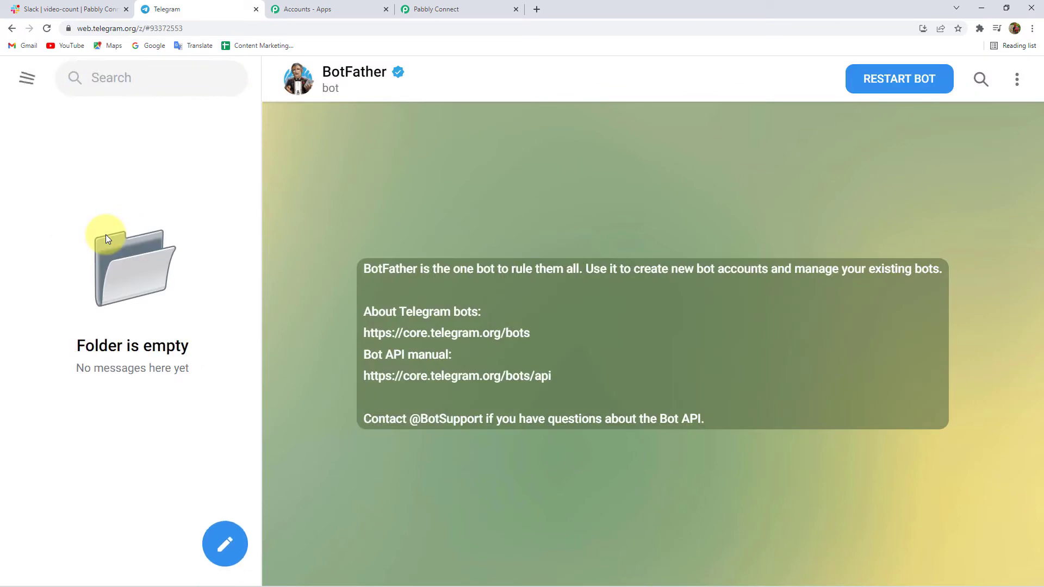
left_click(887, 92)
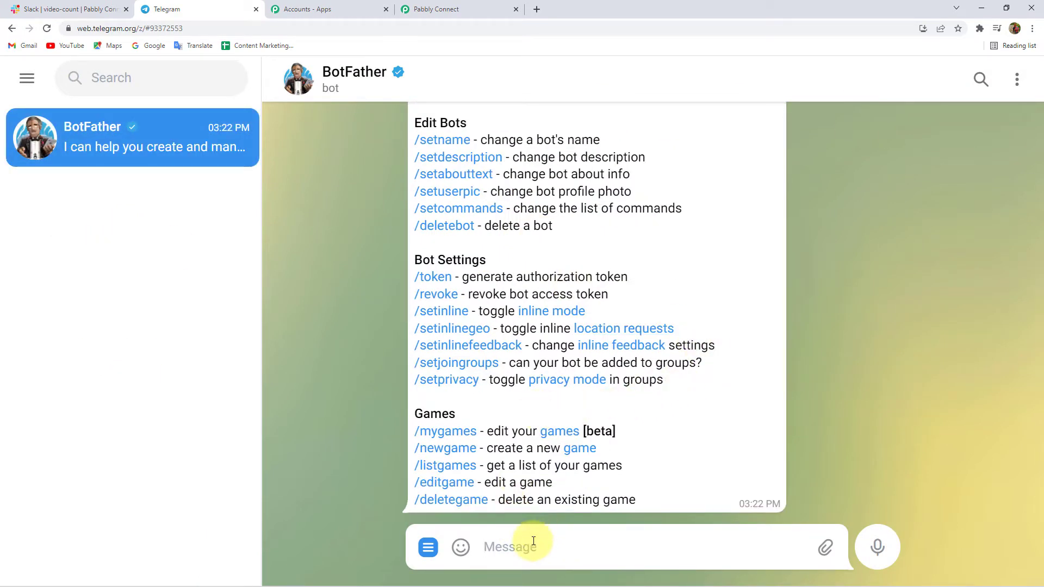
Send BotFather the /newbot command and name the new bot "Slack"
type("/new b")
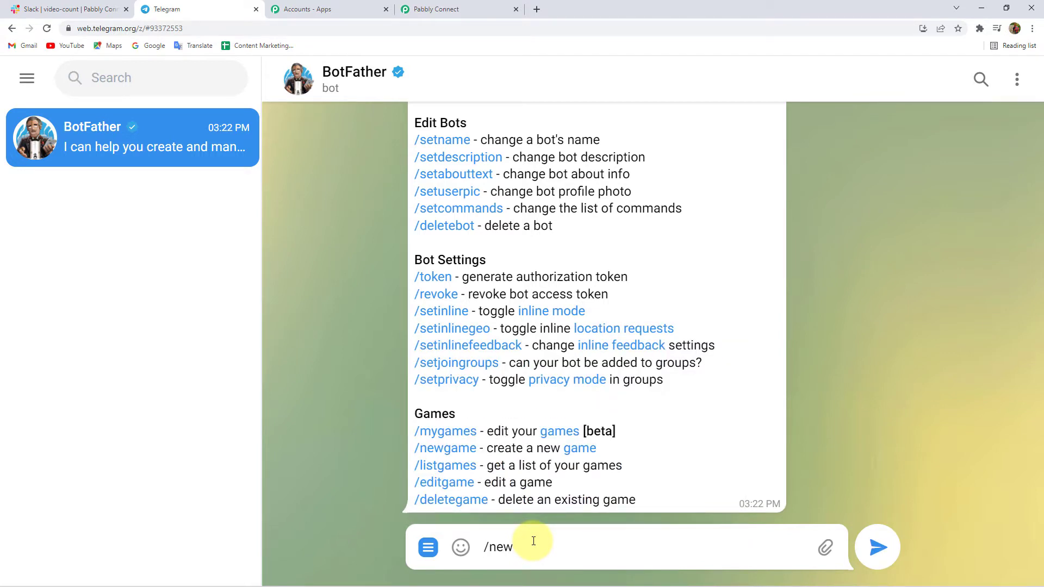
key("BackSpace")
left_click(500, 435)
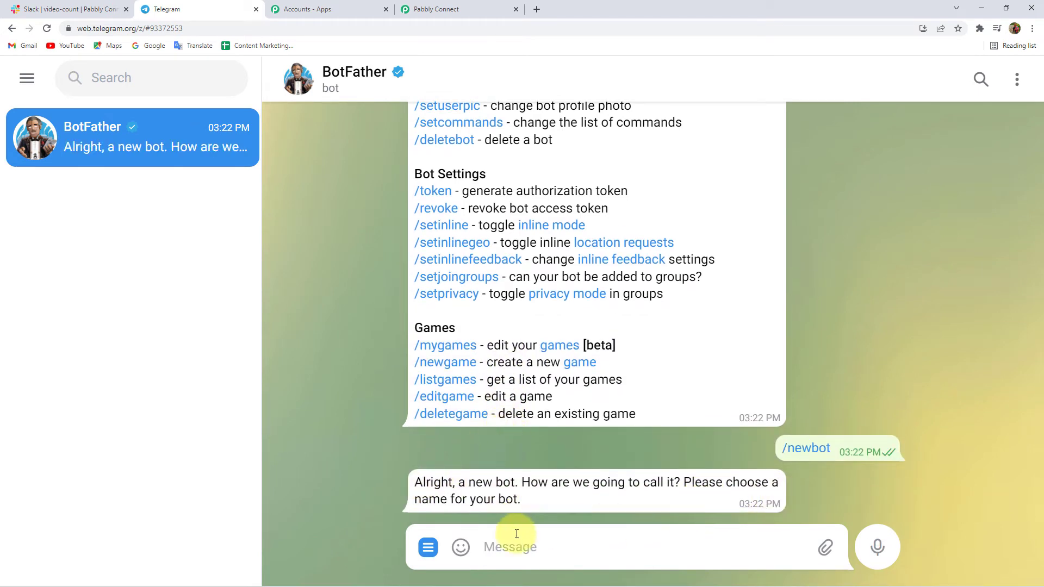
type("Slack")
key("Return")
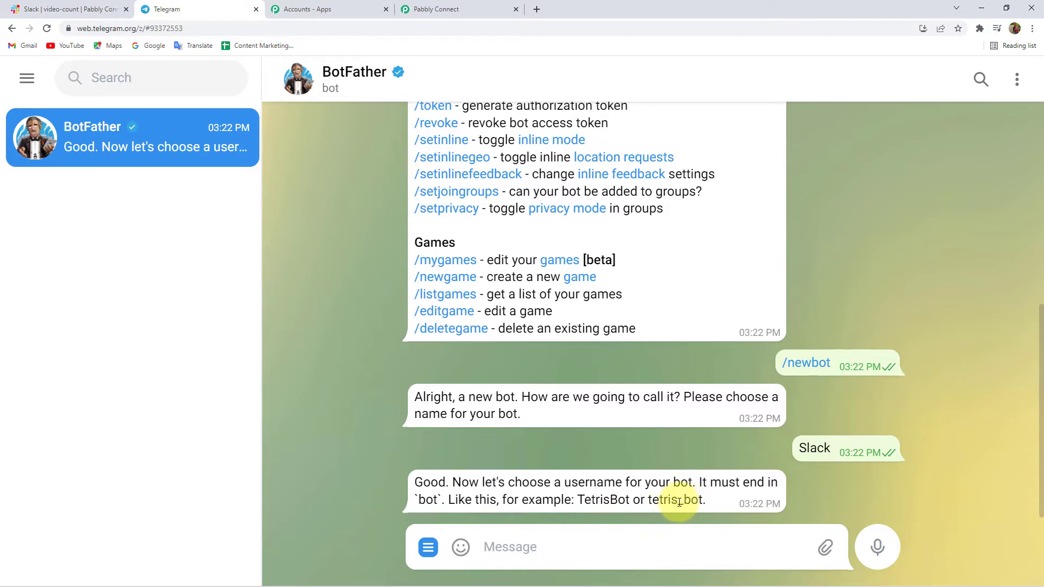
Try to register slack123#_bot as the new bot's username
left_click_drag(679, 501, 702, 501)
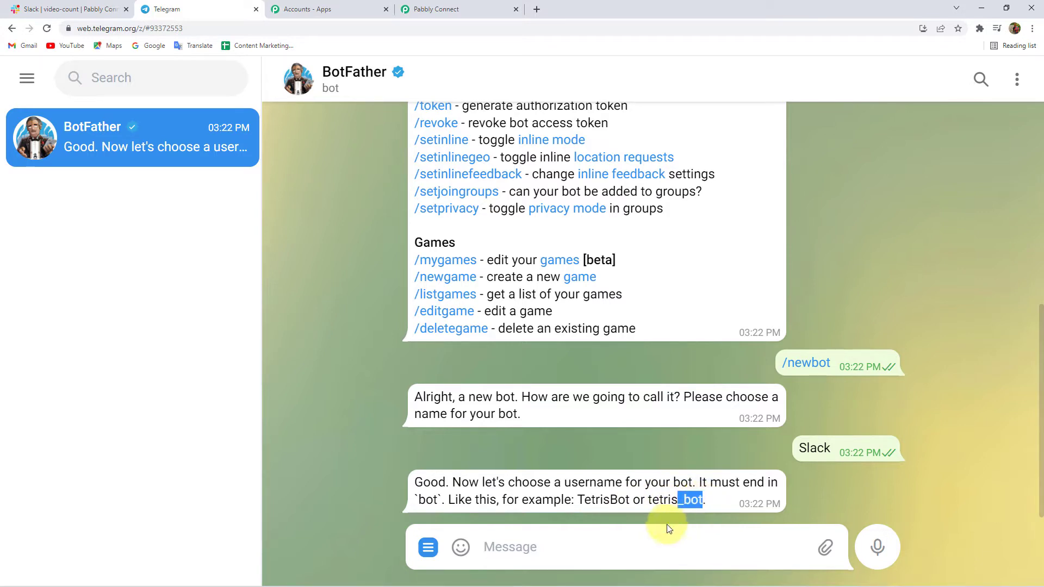
type("_bot")
mouse_move(479, 546)
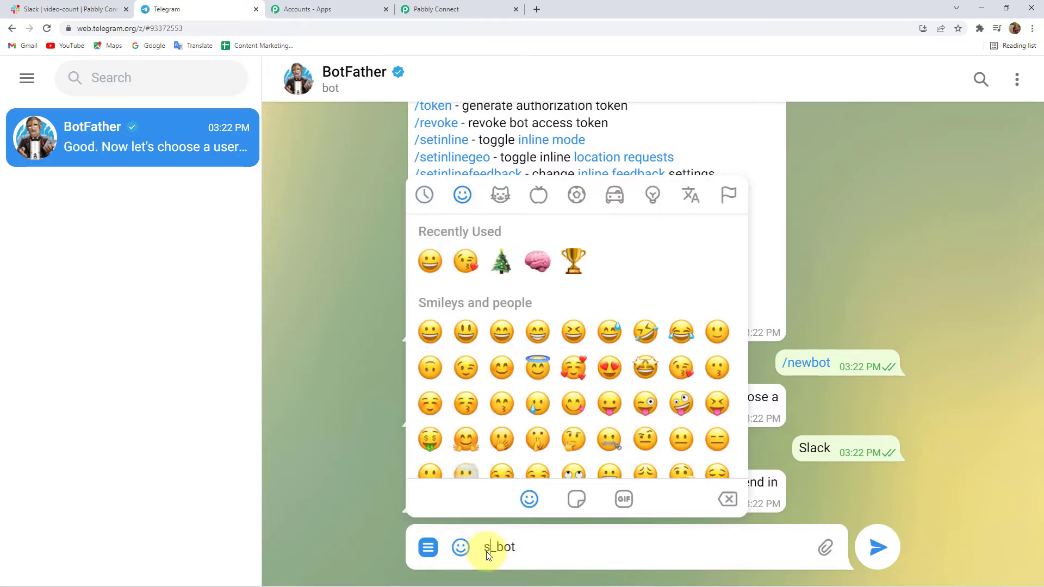
type("ck123#")
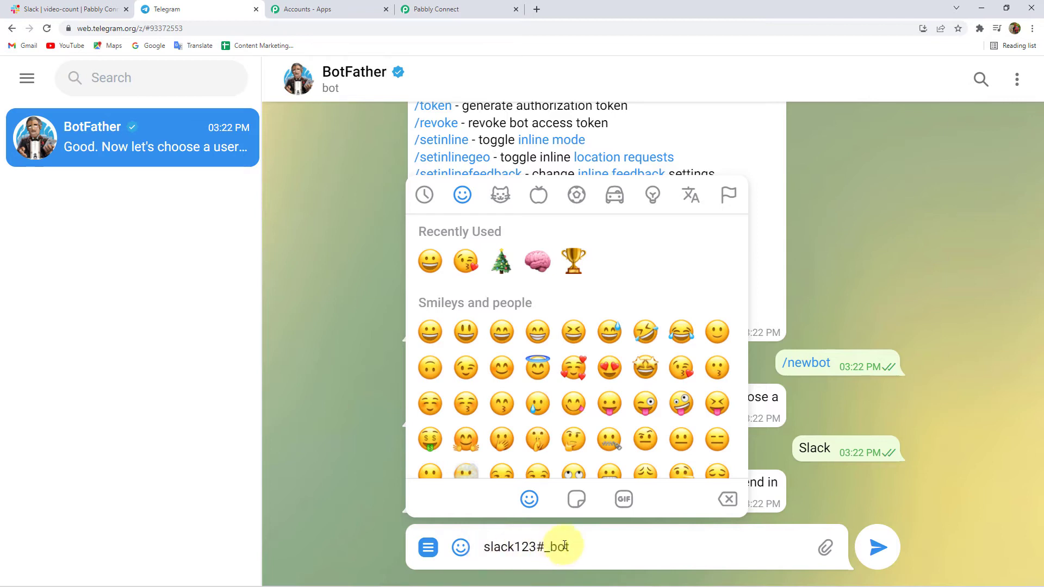
key("Return")
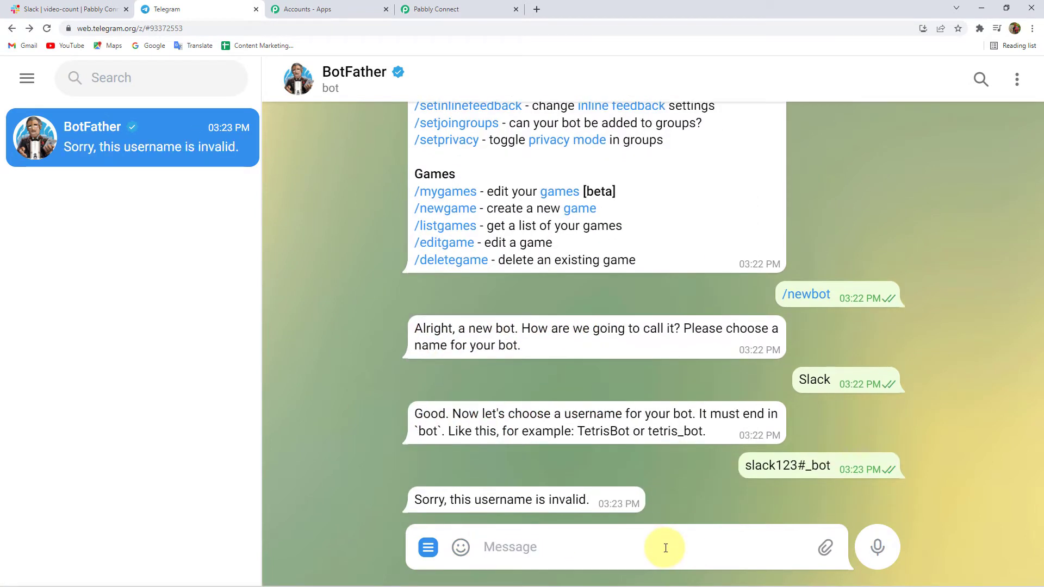
Copy the sent username, remove the # and try slack123_bot as the bot's username
left_click_drag(743, 469, 832, 467)
key("ctrl+c")
left_click(514, 546)
key("ctrl+v")
double_click(543, 530)
key("BackSpace")
key("Return")
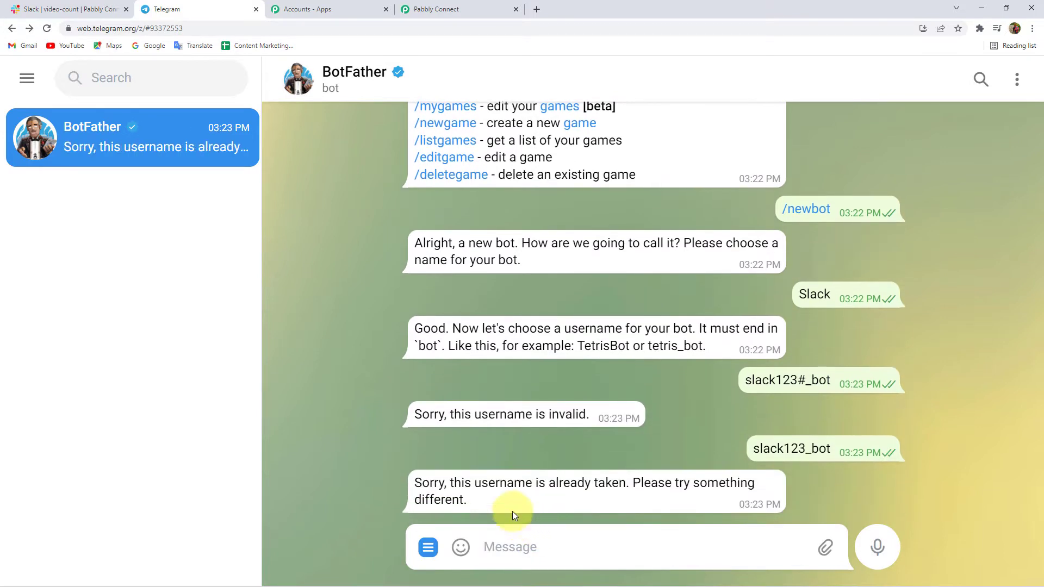
Try slack123__bot, with a double underscore, as the bot's username
key("ctrl+v")
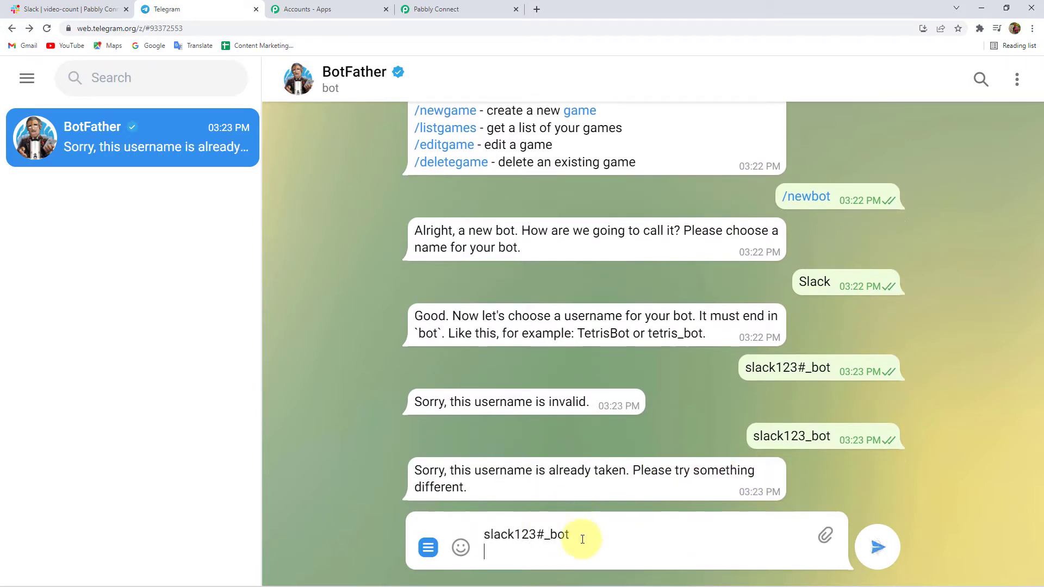
double_click(539, 530)
left_click(538, 529)
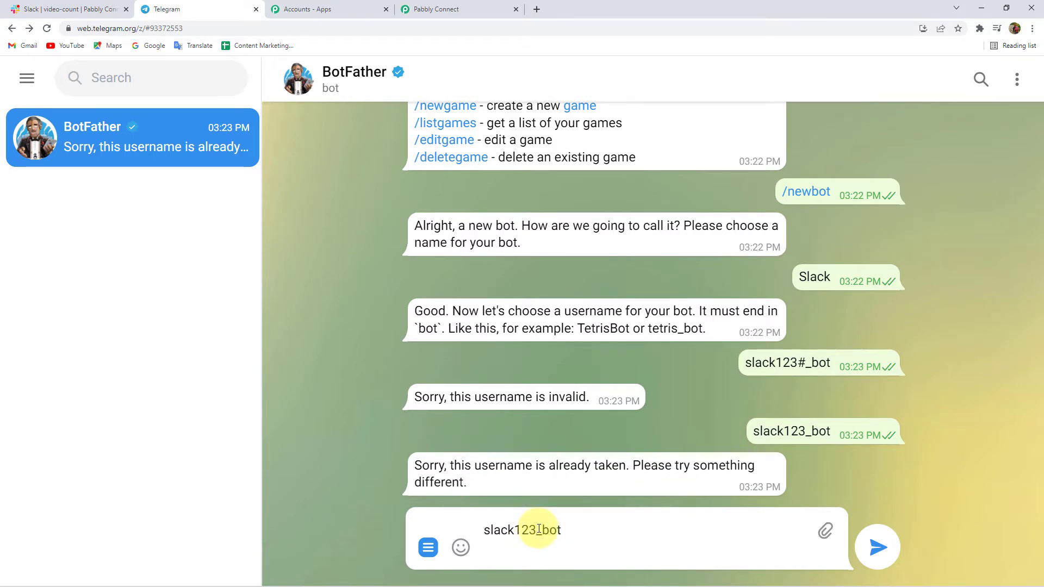
type("_")
key("Return")
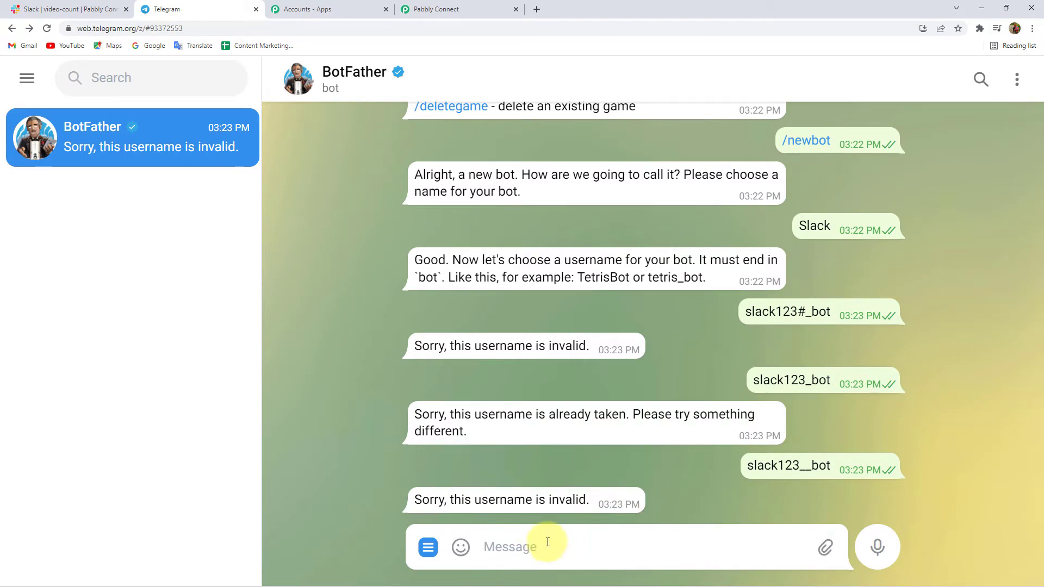
Paste the copied username, edit it to slack123telegram_bot and send it to BotFather as the bot's username
key("ctrl+v")
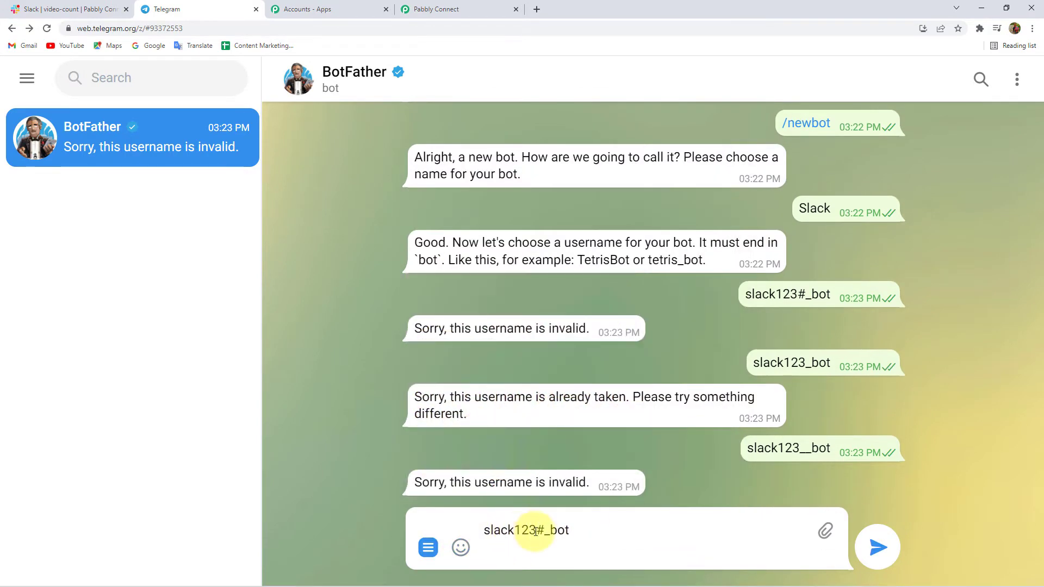
type("toTelegram")
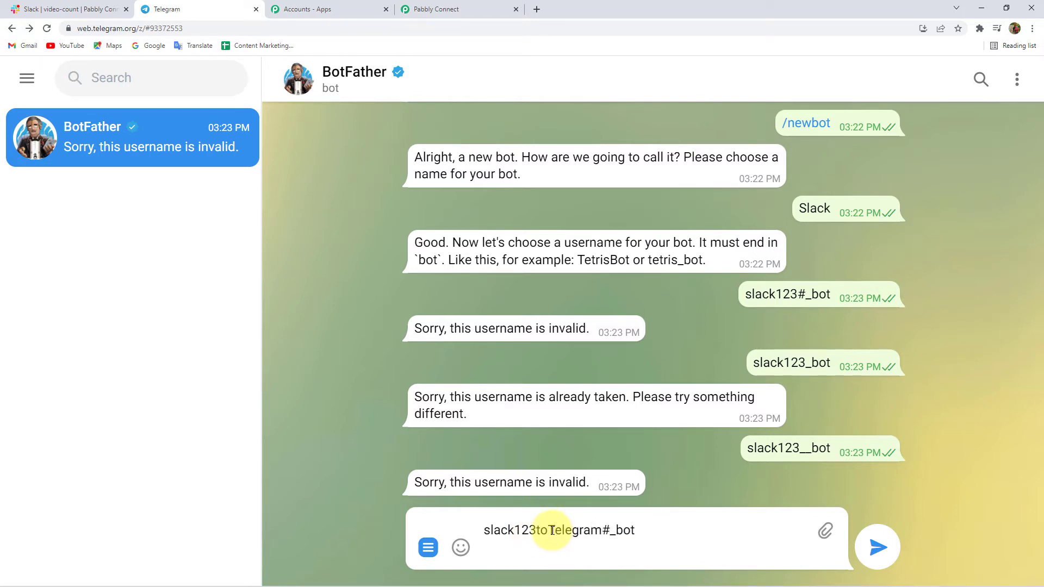
mouse_move(550, 530)
left_mouse_down()
mouse_move(602, 532)
mouse_move(551, 530)
left_mouse_up()
key("BackSpace")
key("BackSpace")
left_click(561, 535)
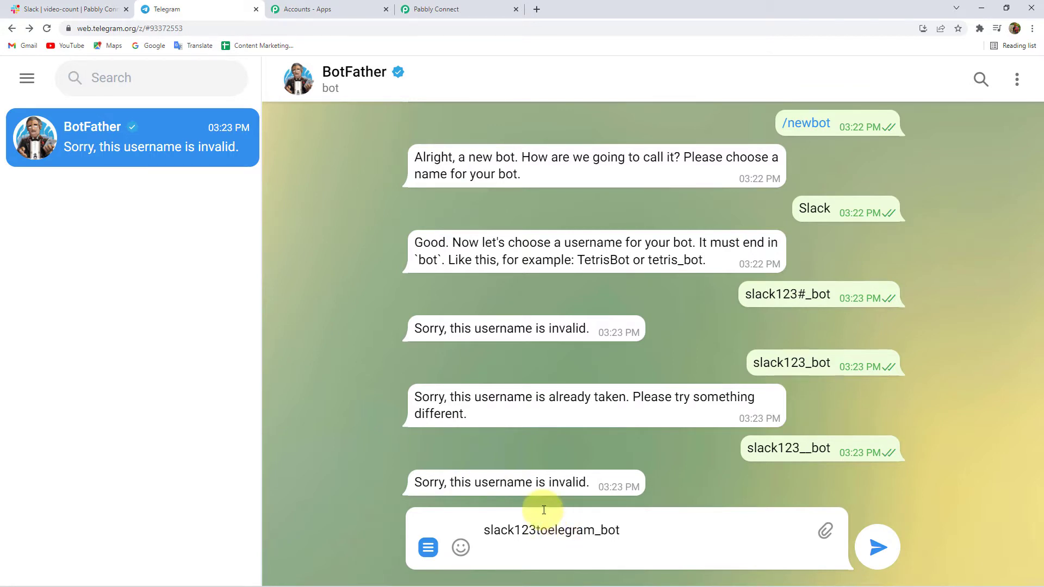
key("BackSpace")
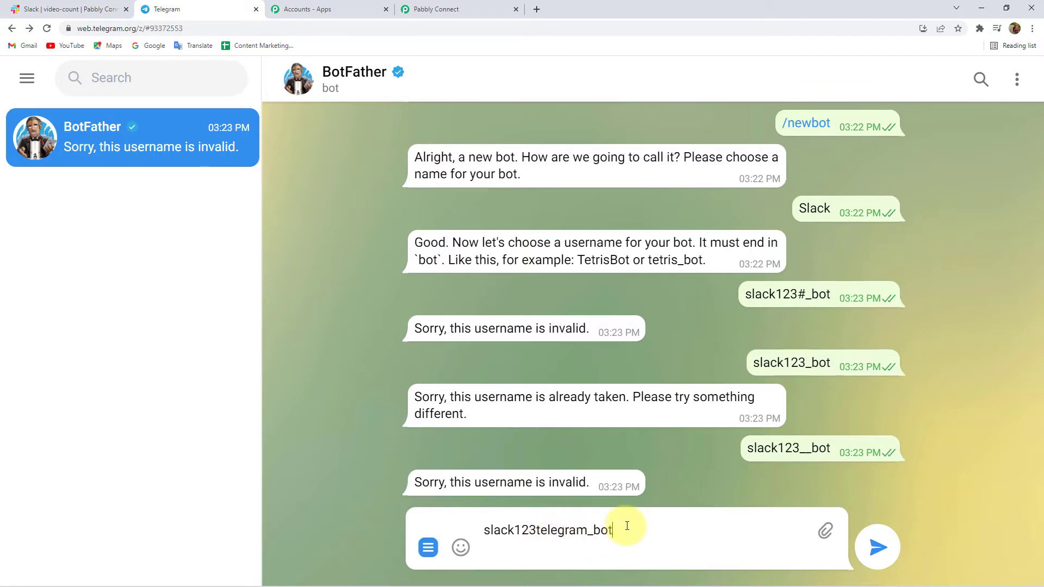
left_click(877, 548)
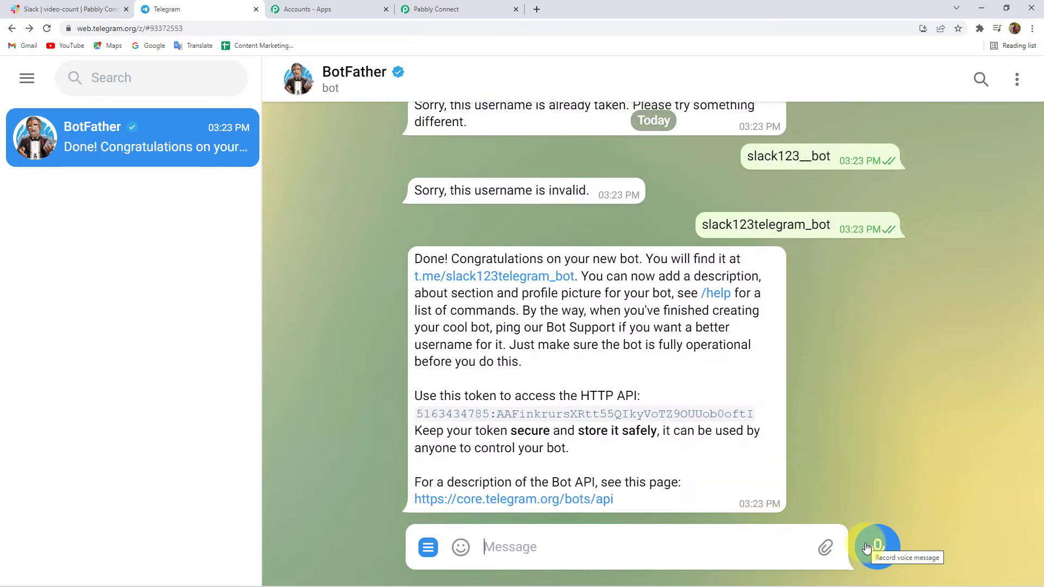
Open the new slack123telegram_bot chat from the link in BotFather's message and start the bot
double_click(725, 224)
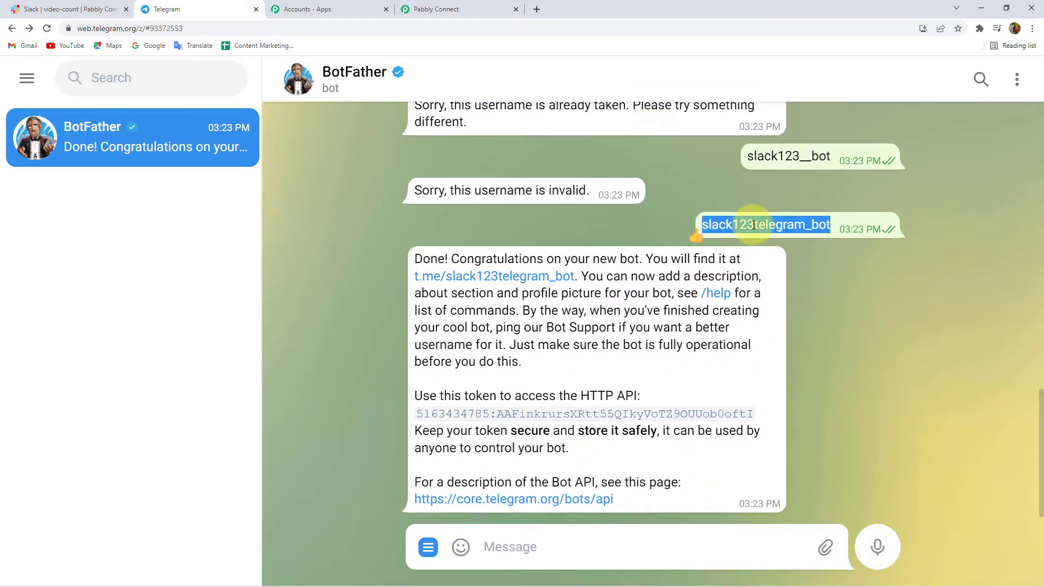
left_click_drag(703, 225, 821, 233)
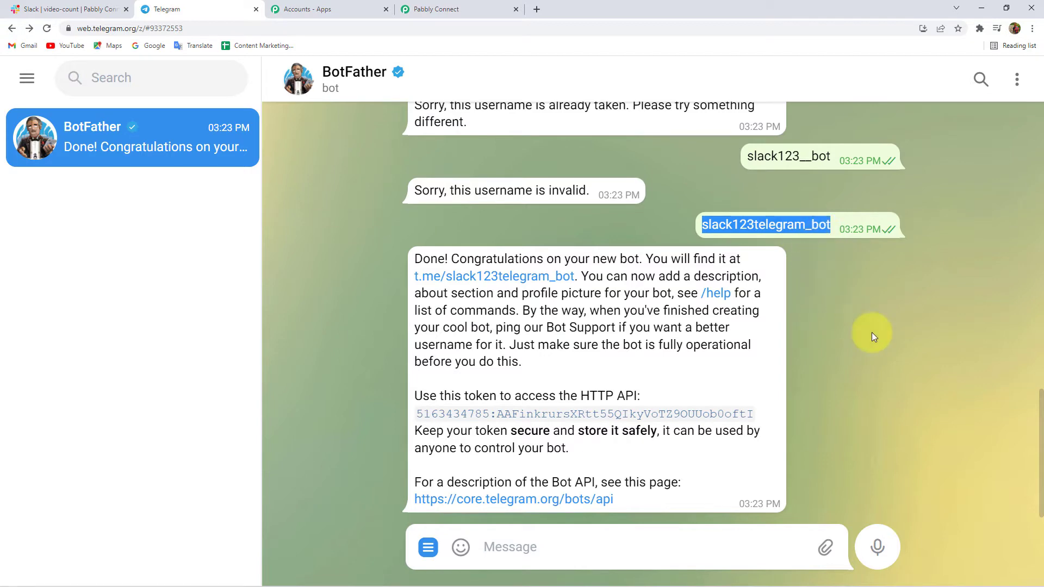
left_click(516, 277)
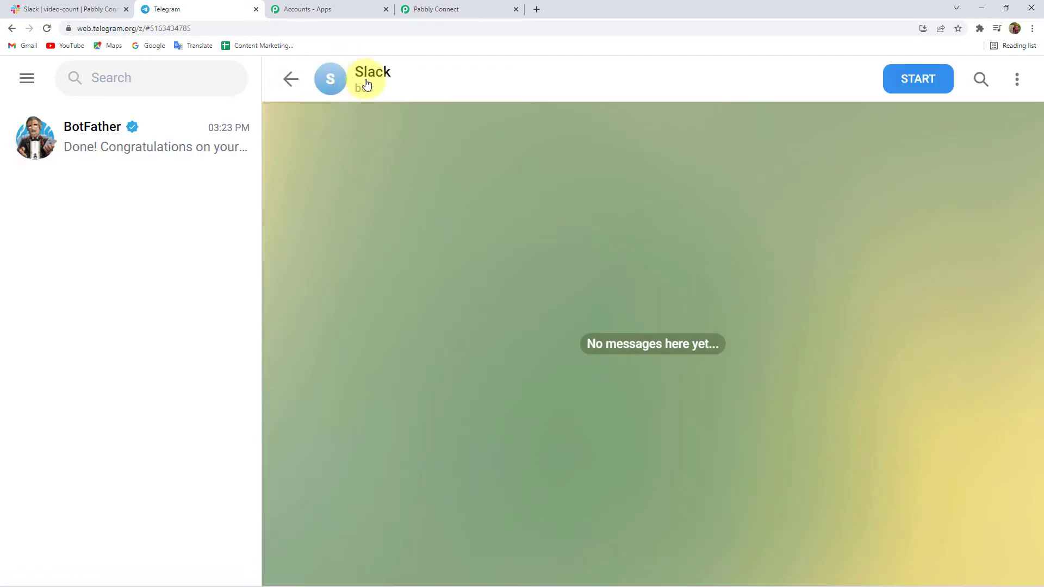
left_click(931, 80)
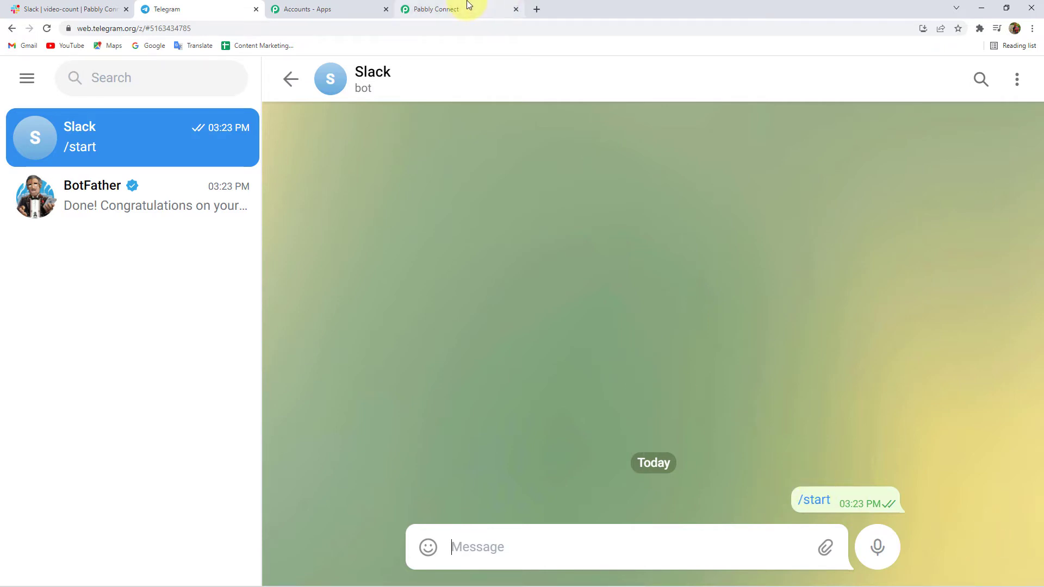
Copy the HTTP API token from BotFather's message and save it as the token of the new Telegram Bot connection in Pabbly Connect
left_click(133, 187)
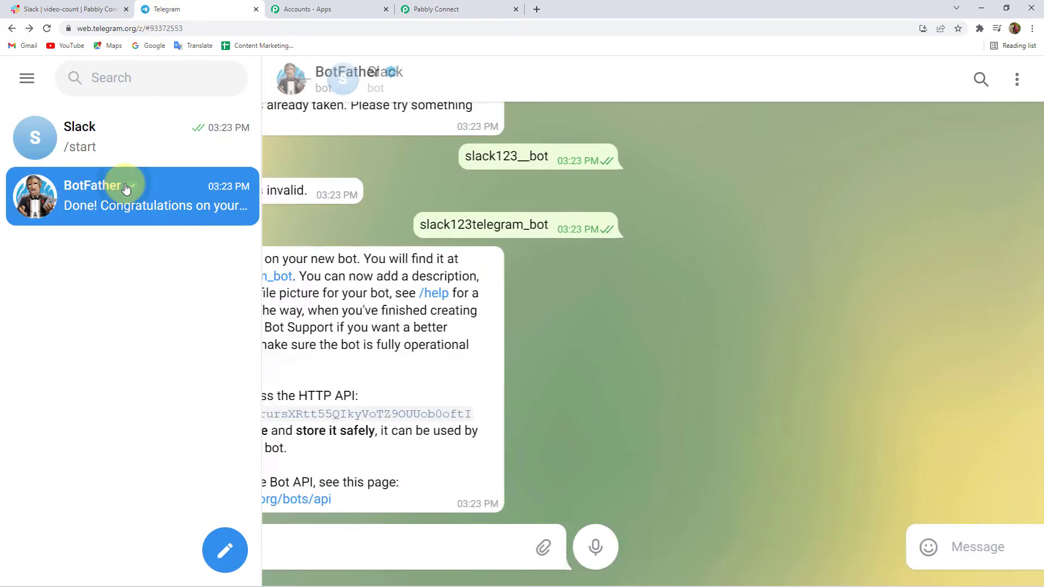
left_click(453, 409)
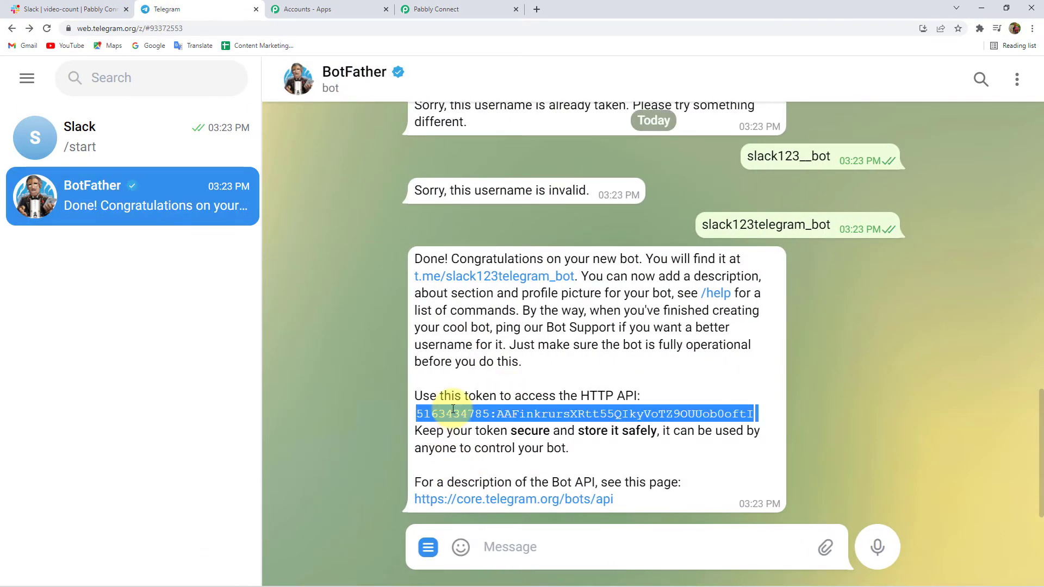
right_click(453, 409)
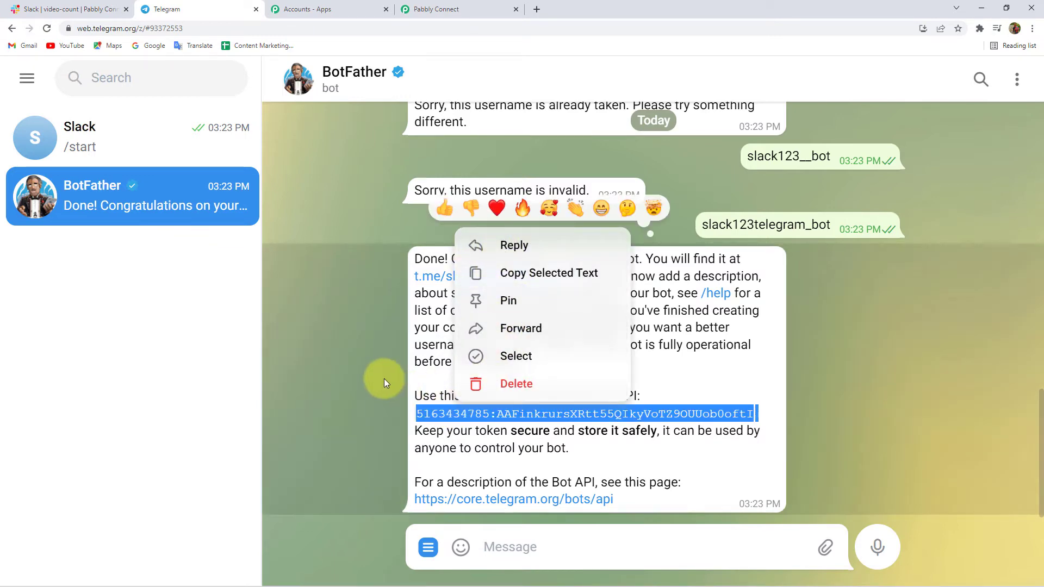
left_click(477, 9)
left_click(549, 266)
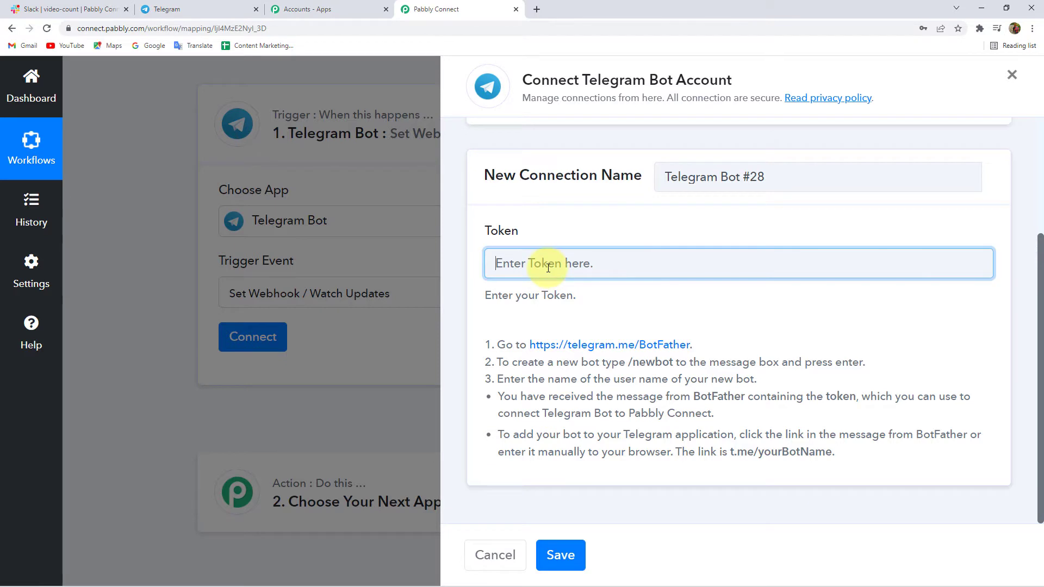
key("ctrl+v")
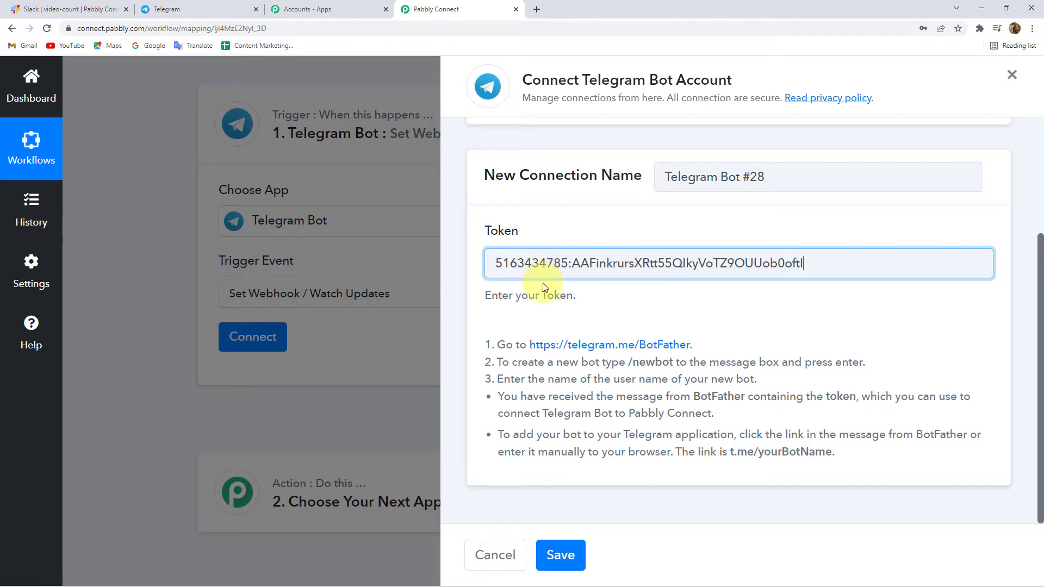
left_click(561, 558)
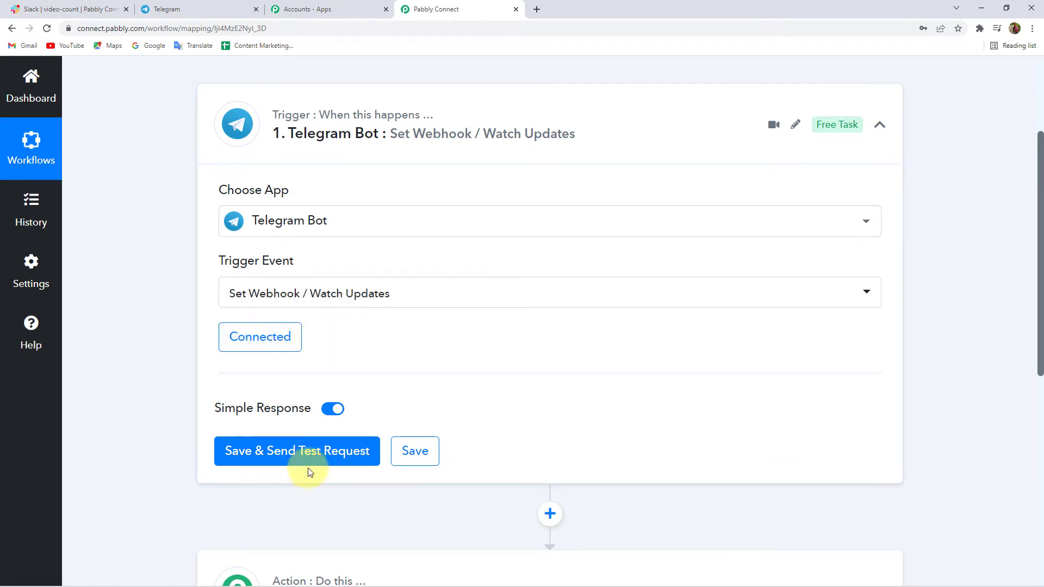
Save the Telegram trigger with a test request, and in Telegram start a new group with the Slack bot as a member
left_click(334, 454)
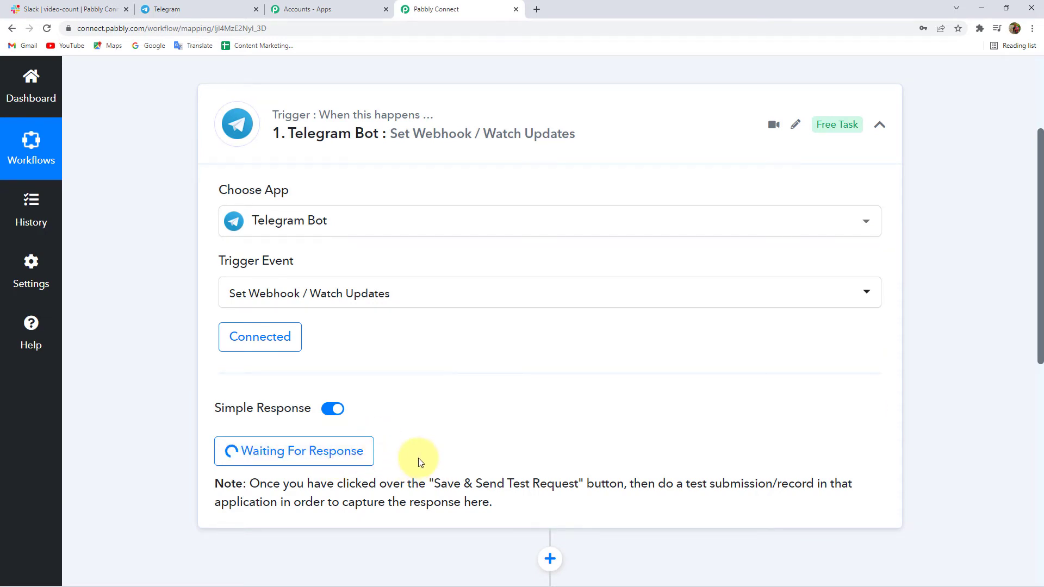
left_click(180, 6)
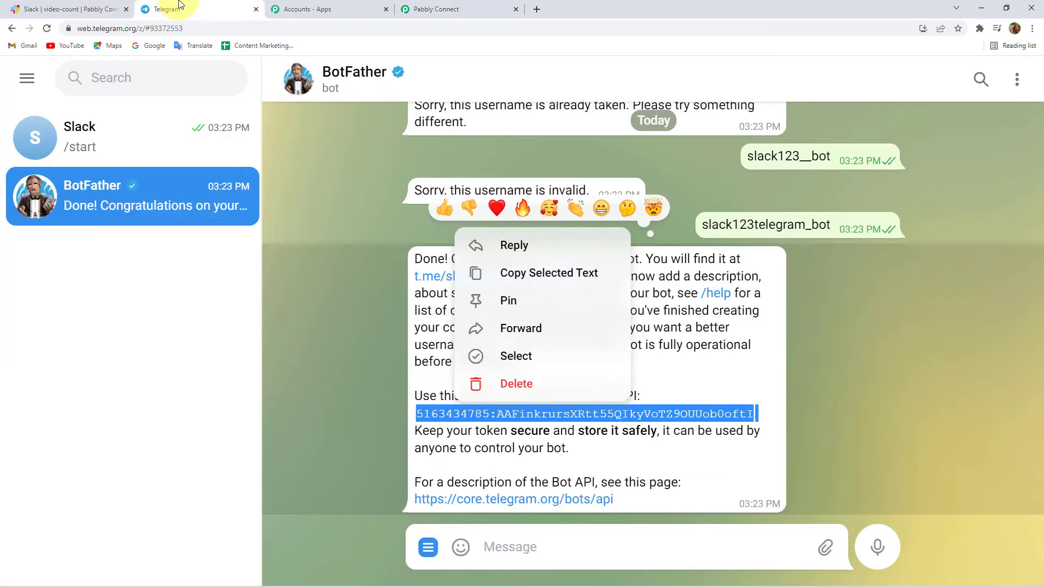
left_click(220, 549)
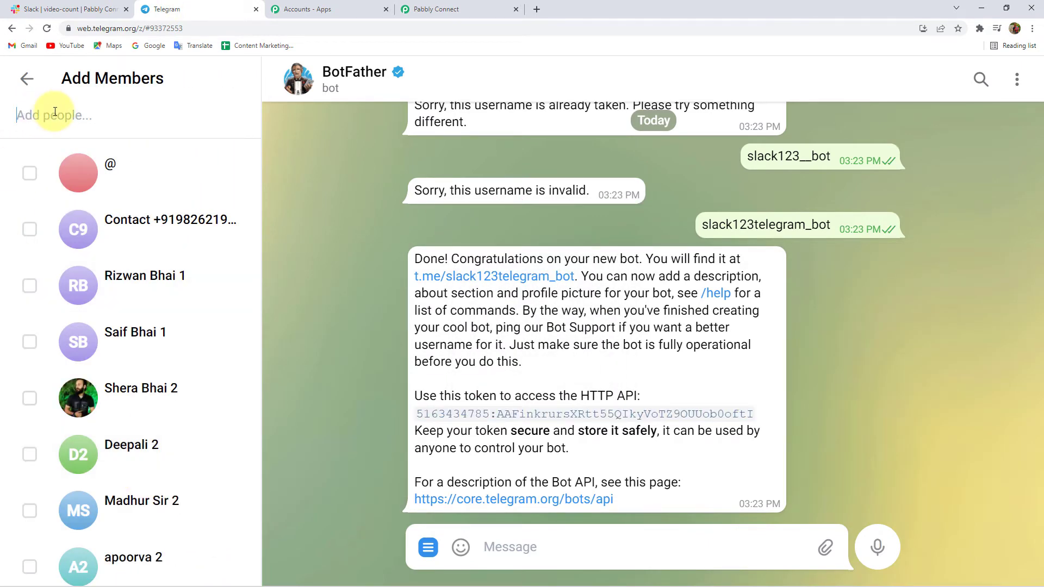
type("slack")
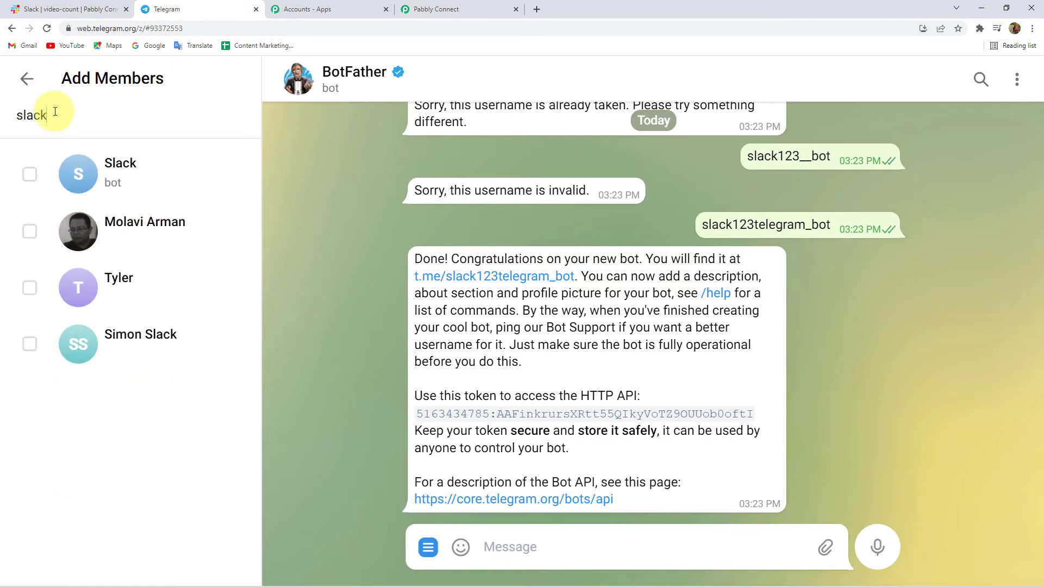
left_click(31, 172)
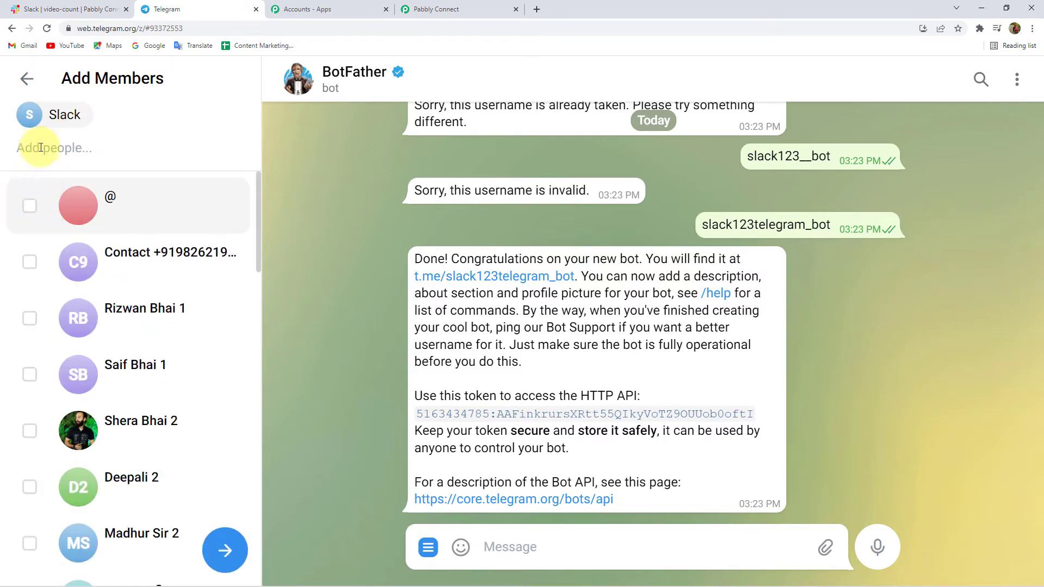
Find a second contact for the new group, add them as a member and proceed to the group's details
scroll(163, 338, "down", 3)
scroll(136, 283, "up", 3)
left_click(82, 147)
type("aa")
left_click(44, 206)
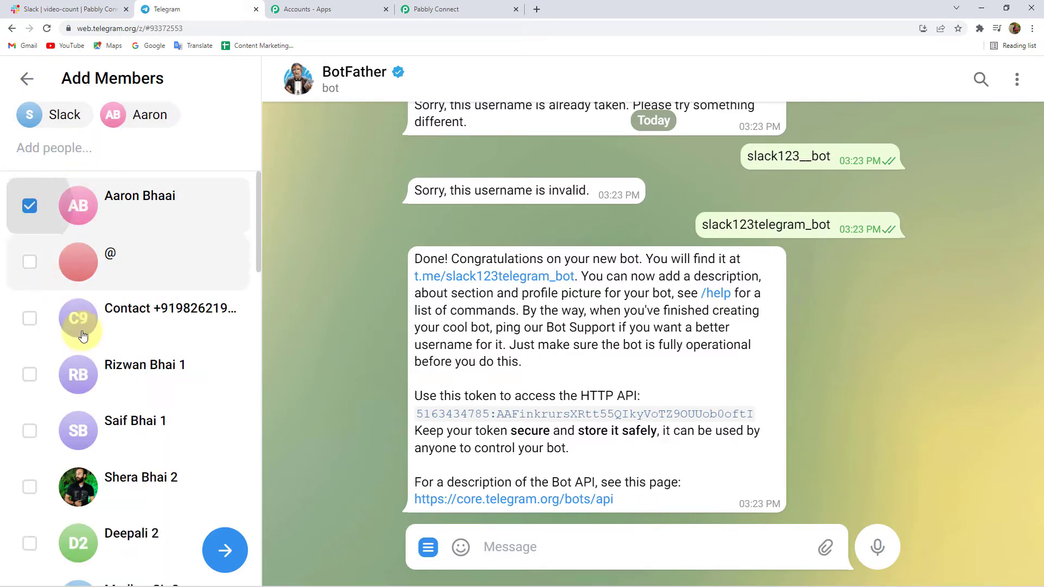
left_click(225, 550)
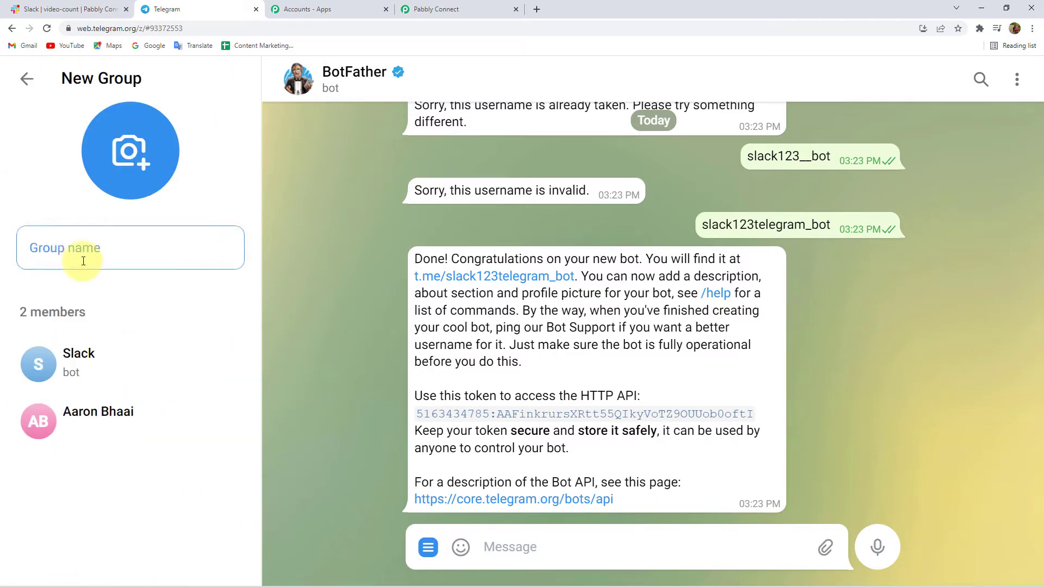
Name the new group "Telegram to Slack Integration" and create it
left_click(85, 243)
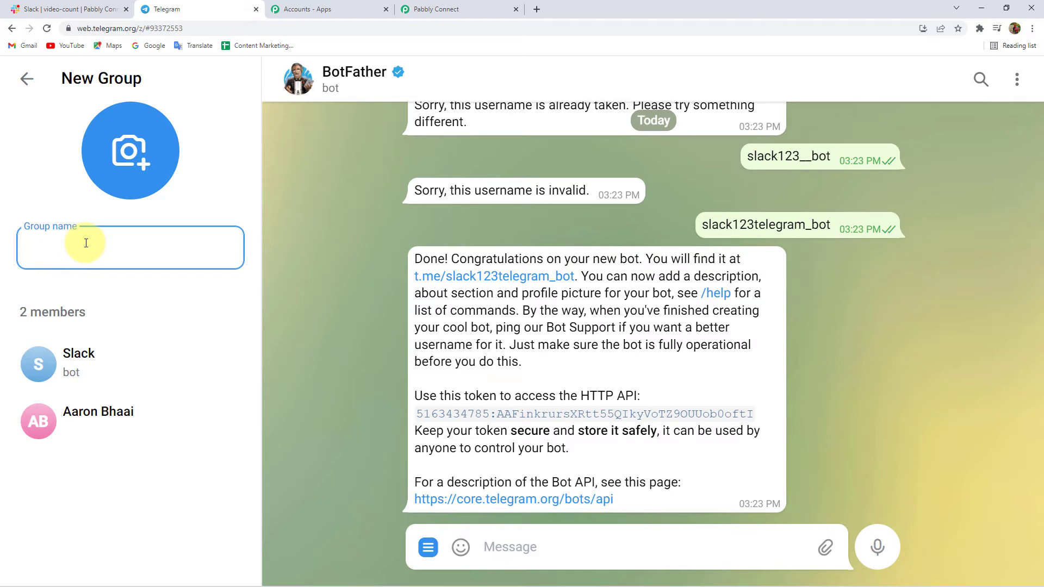
type("Te")
key("ctrl+a")
key("BackSpace")
type("Te")
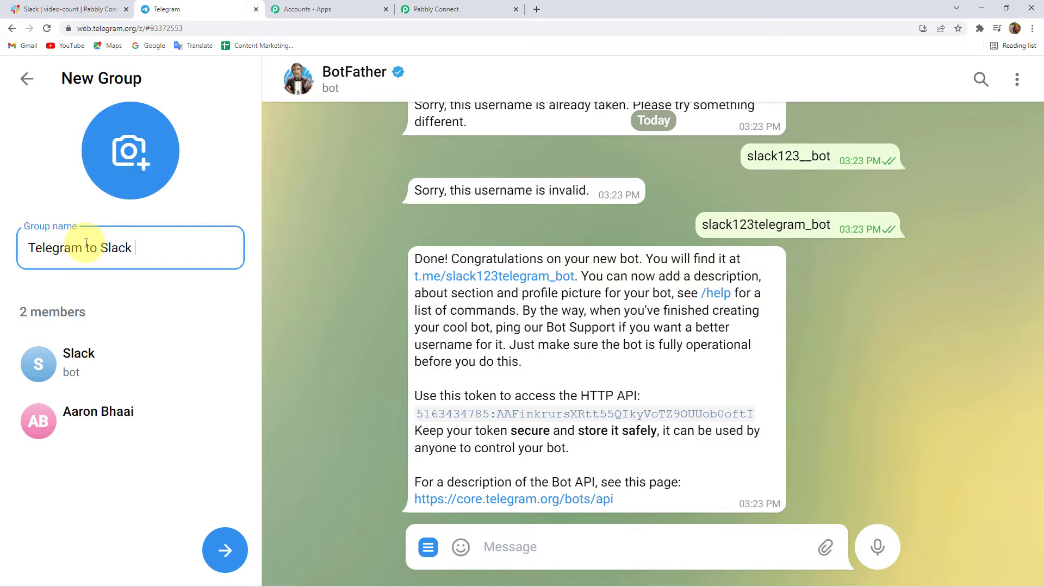
type("tegration")
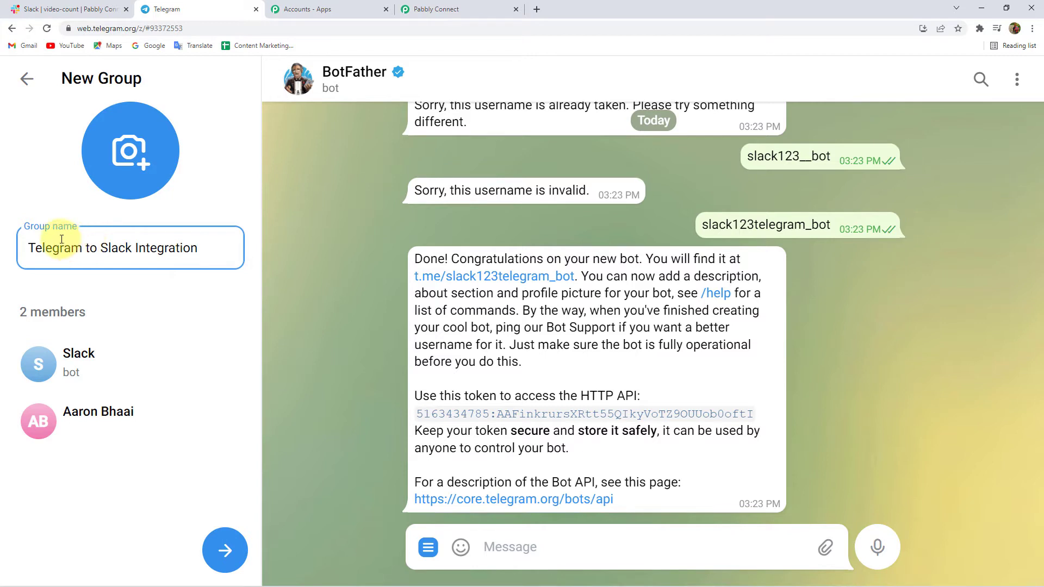
left_click(225, 551)
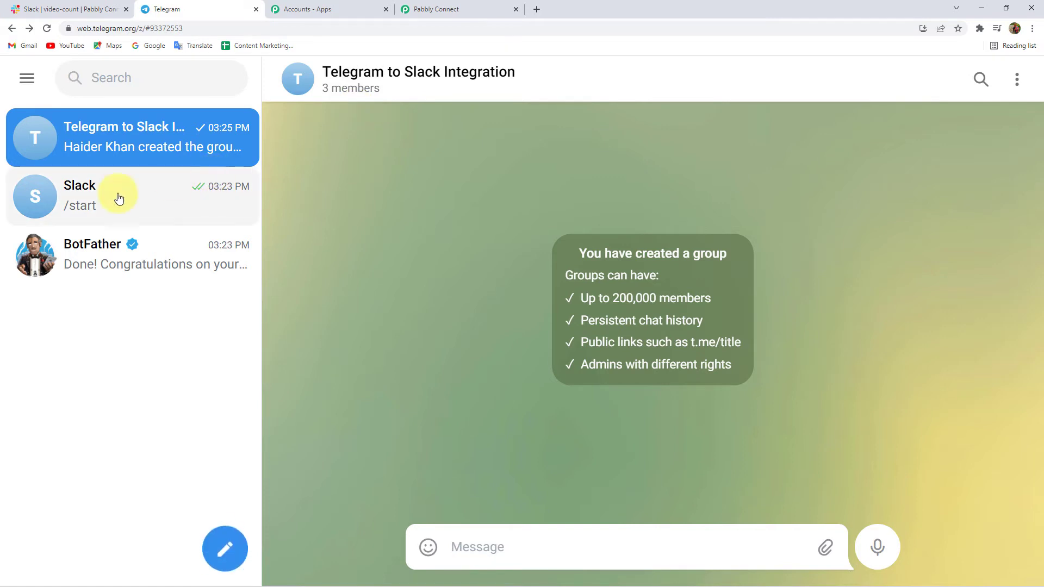
Check the member list in the Telegram to Slack Integration group's profile, reloading Telegram along the way
left_click(397, 79)
scroll(898, 464, "down", 5)
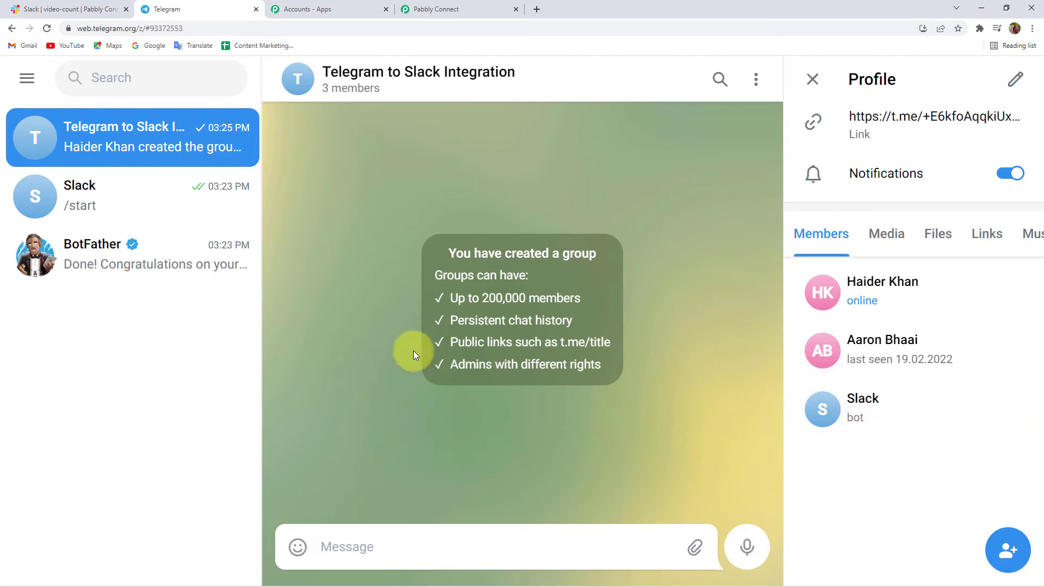
left_click(47, 28)
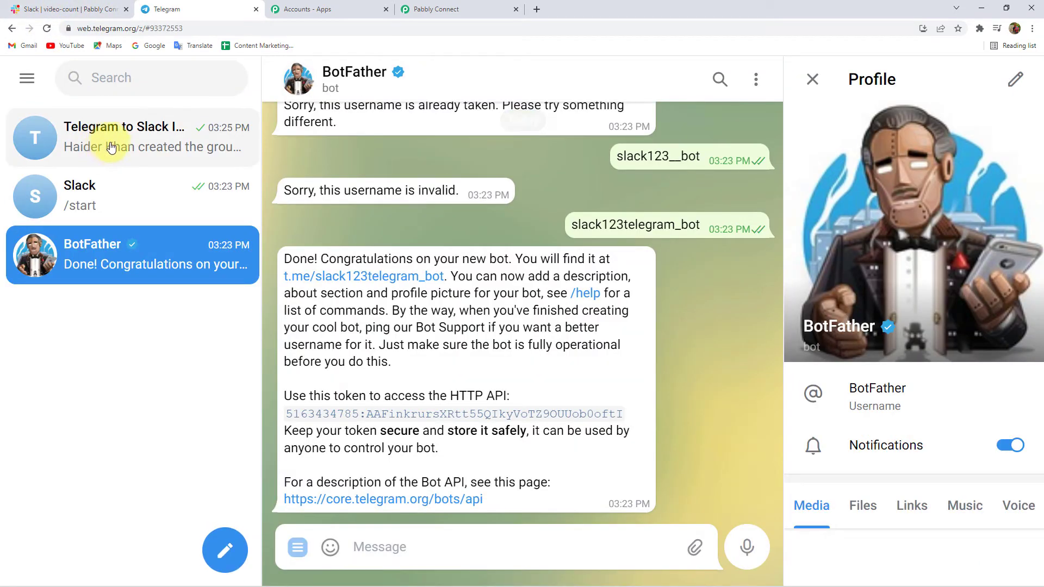
left_click(112, 148)
scroll(909, 392, "down", 4)
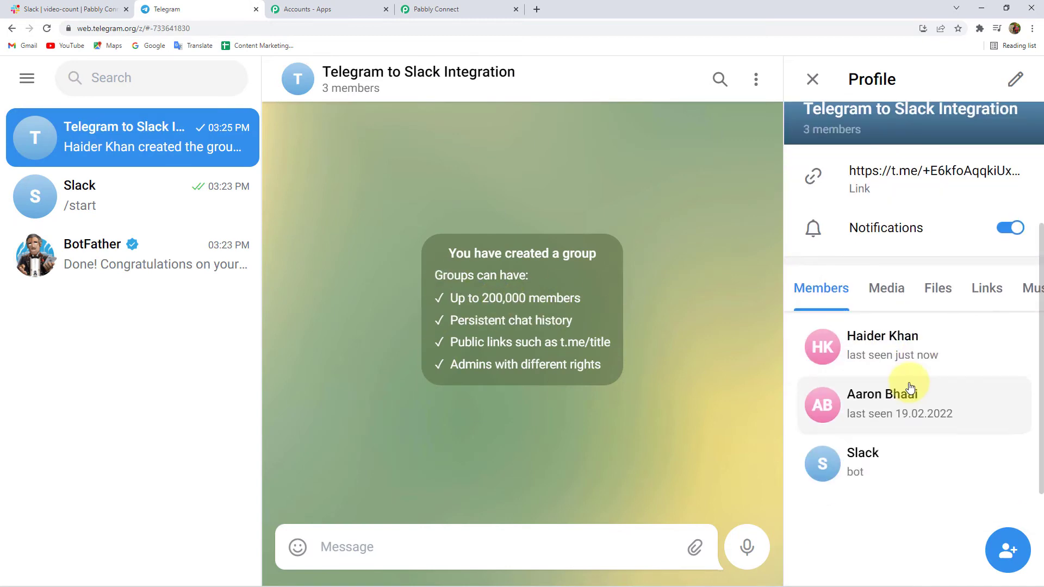
scroll(908, 392, "up", 4)
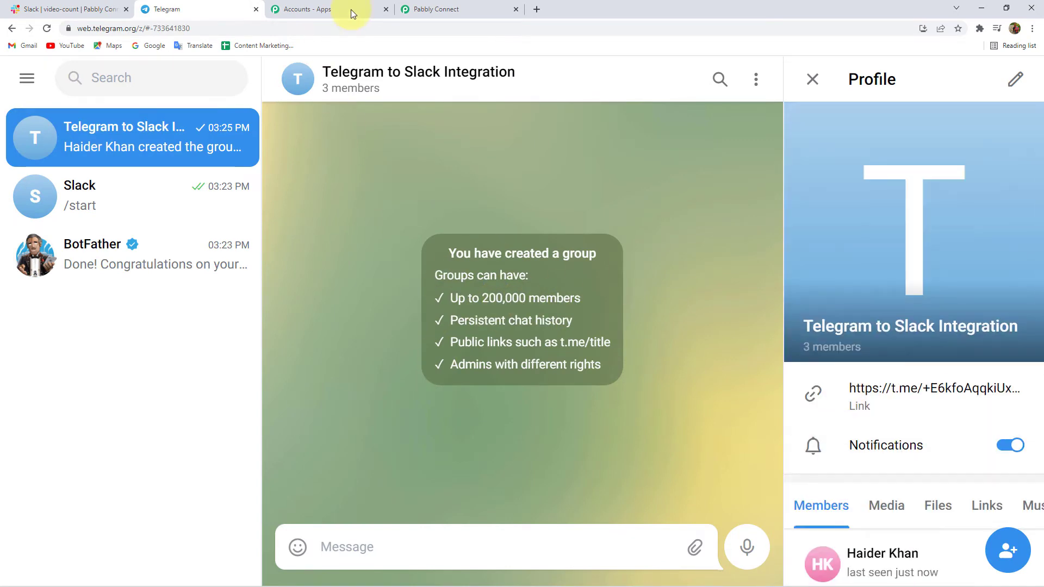
Switch to Pabbly Connect and review the labels and values of the response captured by the Telegram trigger
left_click(452, 6)
scroll(478, 436, "down", 3)
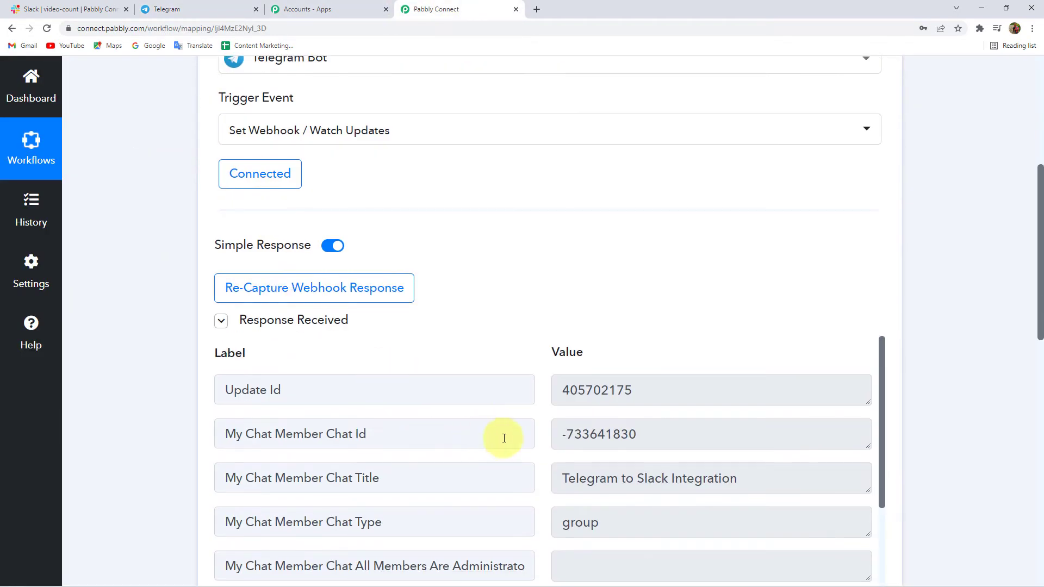
scroll(486, 388, "down", 1)
scroll(622, 457, "down", 6)
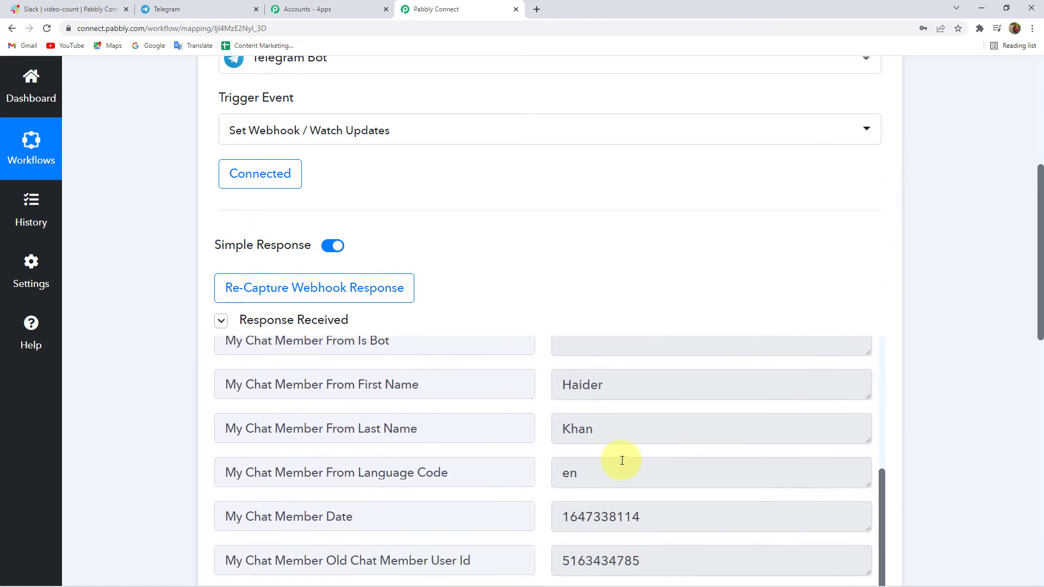
scroll(880, 433, "down", 5)
scroll(853, 475, "up", 10)
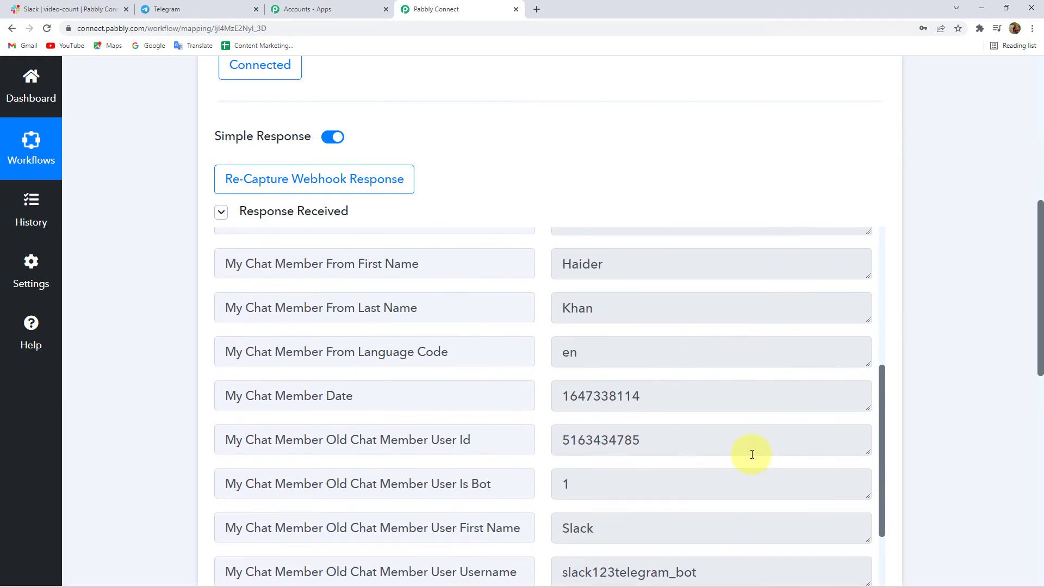
Recapture the trigger's webhook response by sending "new message" in the Telegram to Slack Integration group, and return to the Pabbly Connect workflow
left_click(328, 178)
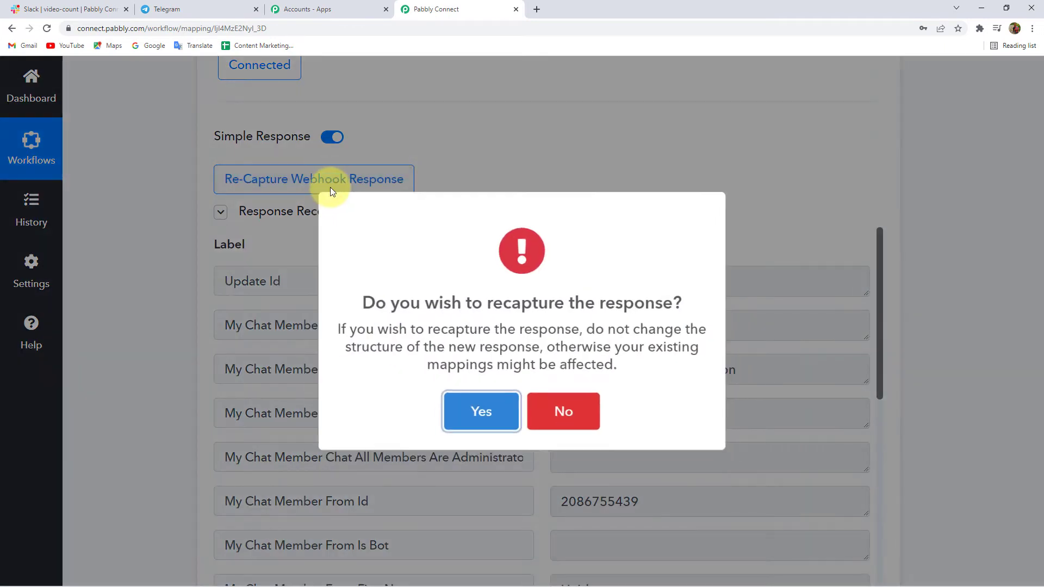
left_click(503, 428)
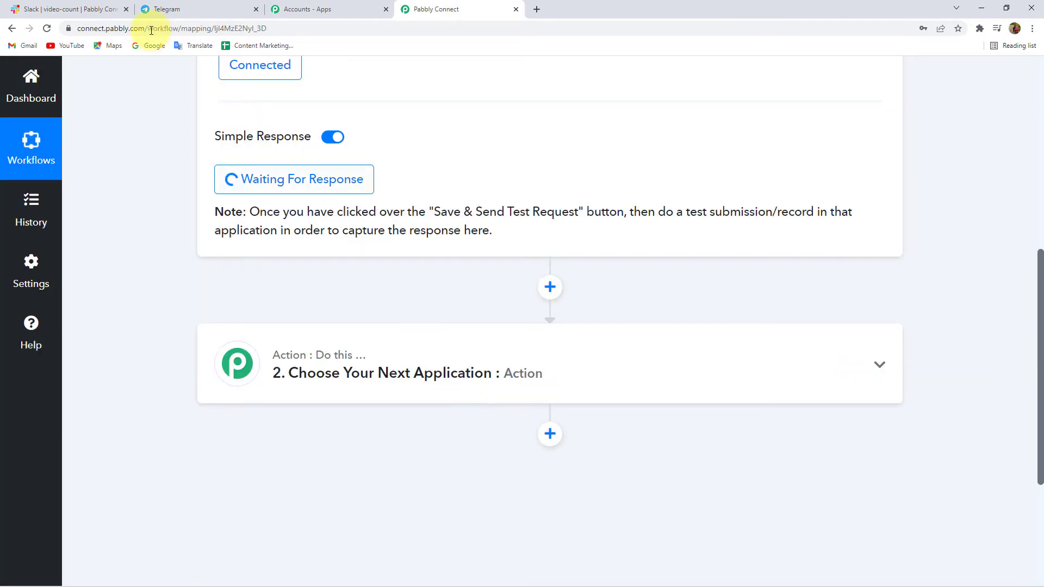
left_click(153, 10)
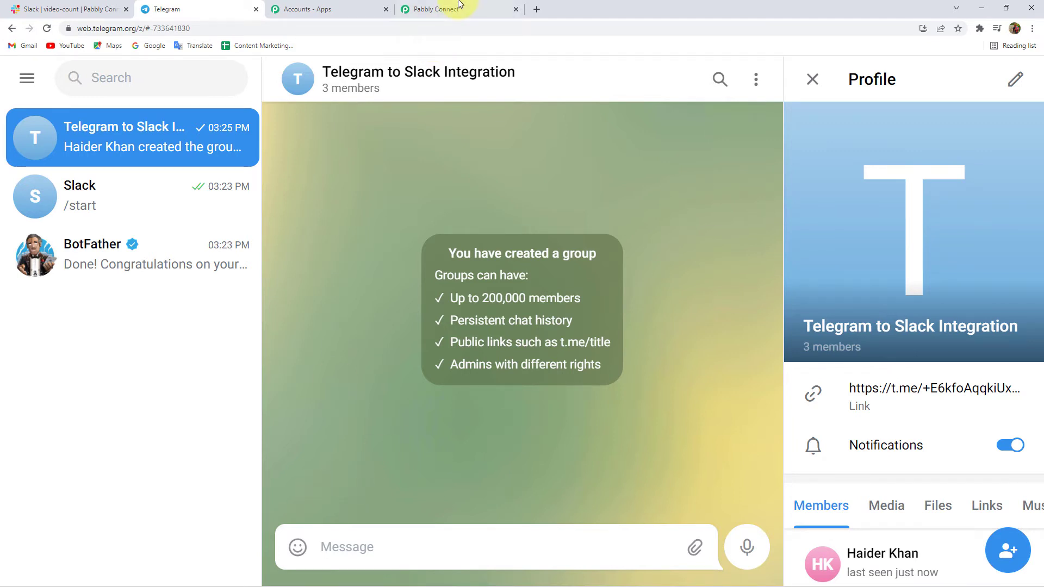
left_click(436, 9)
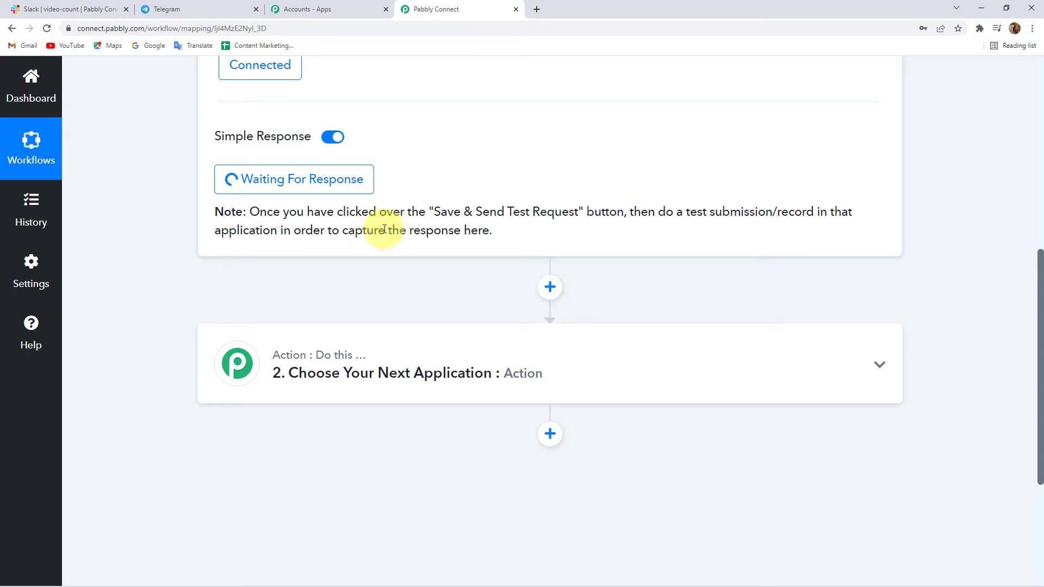
left_click(177, 10)
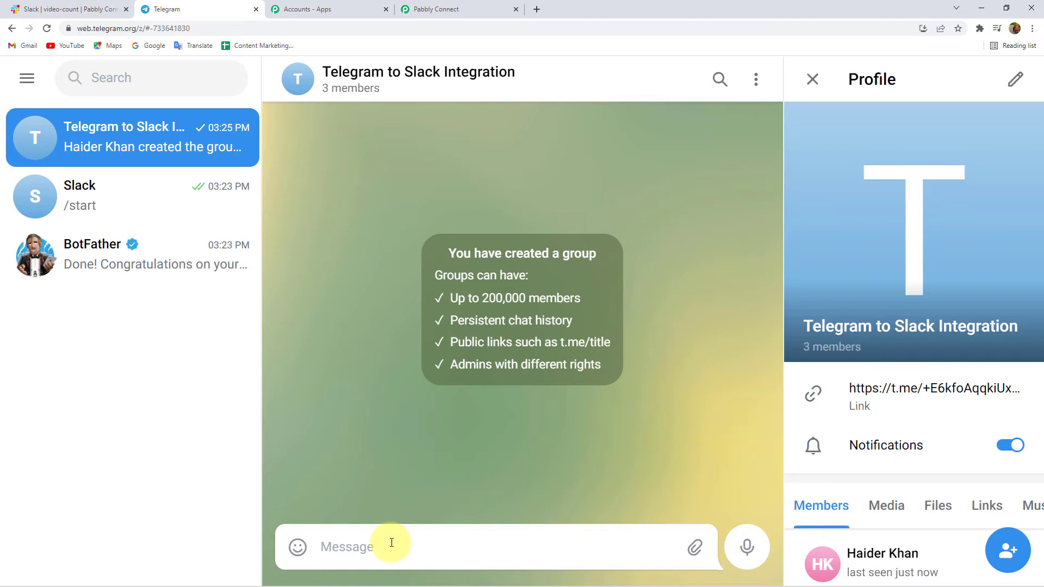
type("new message")
key("Return")
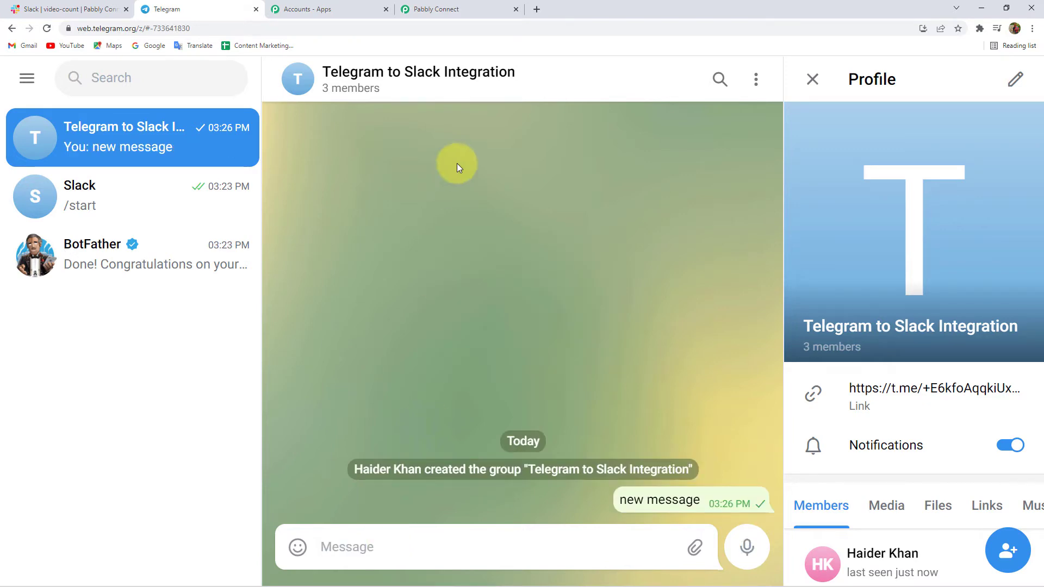
left_click(423, 10)
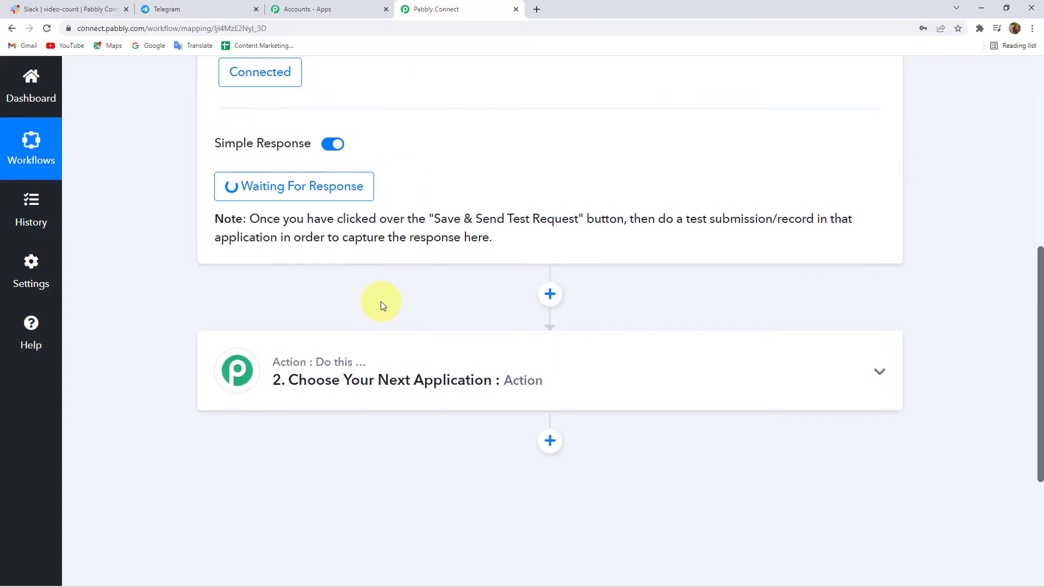
Examine the recaptured Telegram trigger response, checking the sender's first and last name and the message text
scroll(327, 316, "up", 4)
scroll(391, 251, "down", 1)
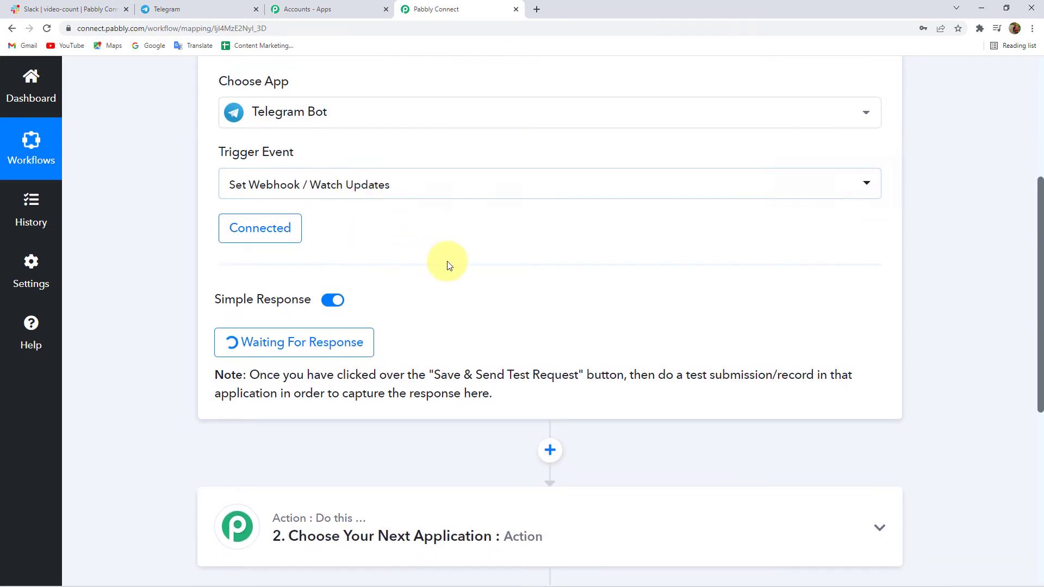
scroll(517, 299, "down", 3)
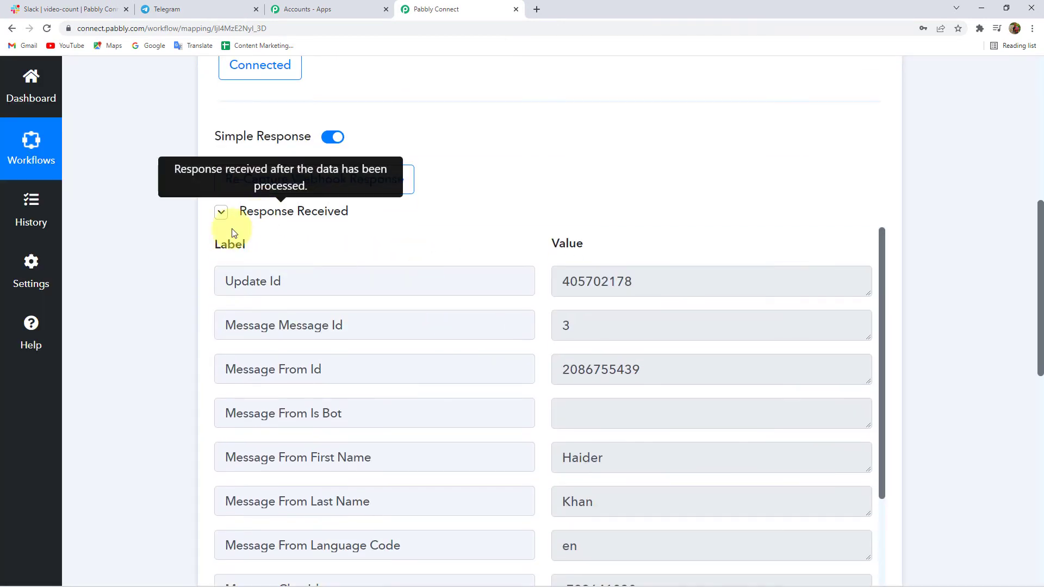
scroll(322, 289, "down", 2)
left_click_drag(669, 359, 514, 347)
double_click(615, 393)
scroll(614, 396, "down", 4)
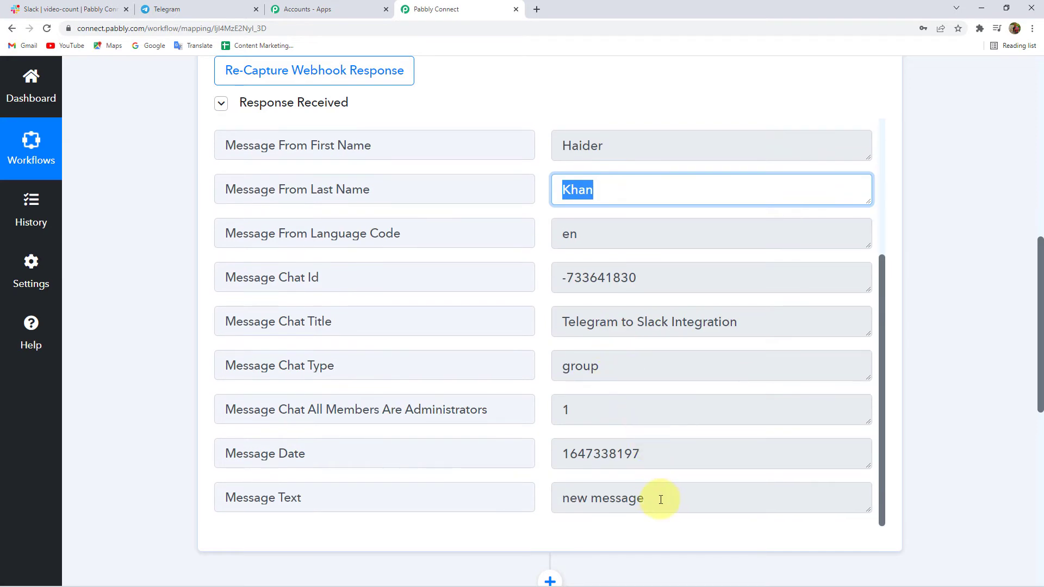
left_click_drag(660, 496, 547, 501)
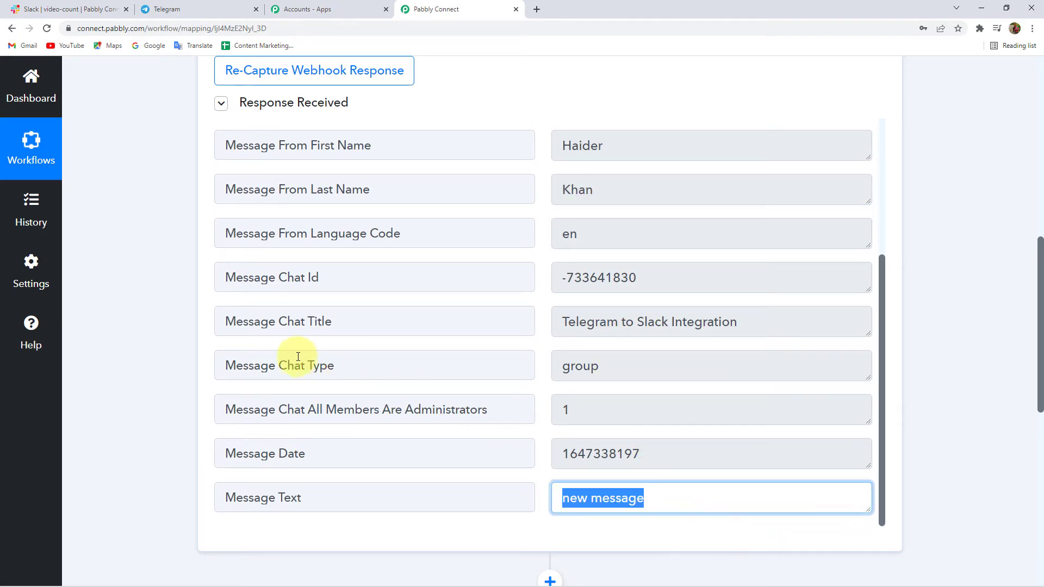
Start recapturing the webhook response of the Telegram Bot trigger and confirm the recapture
scroll(278, 340, "up", 3)
scroll(188, 230, "up", 3)
left_click(301, 231)
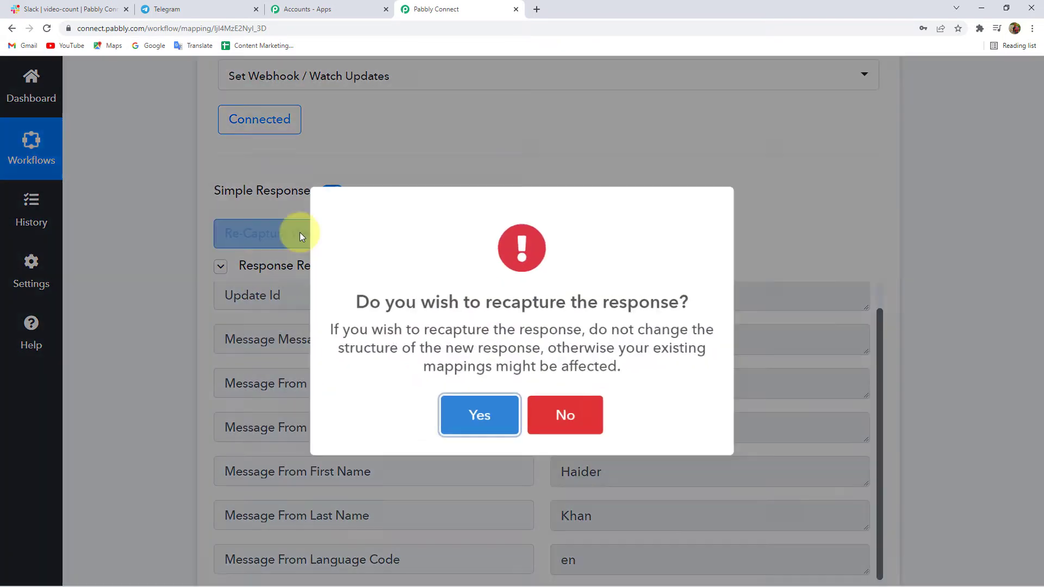
left_click(492, 413)
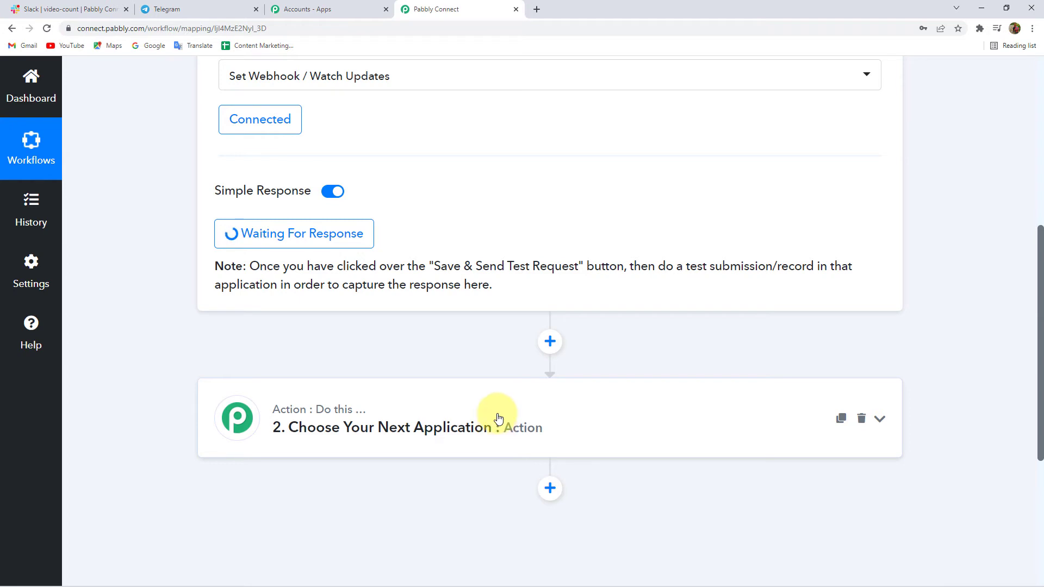
Switch to Telegram and send "Java error please resolve all the issues" in the Telegram to Slack Integration group
left_click(195, 9)
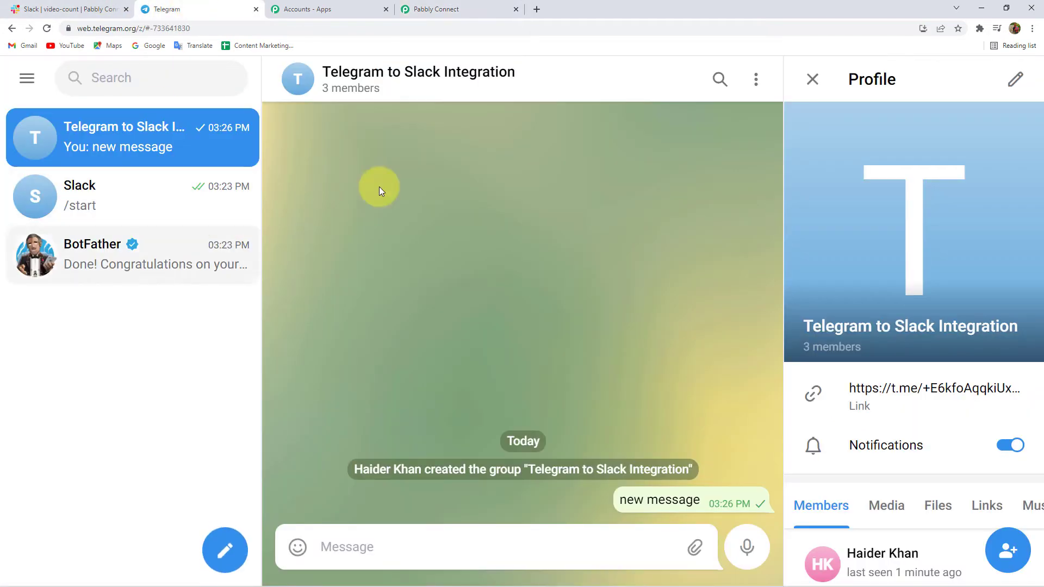
left_click(363, 548)
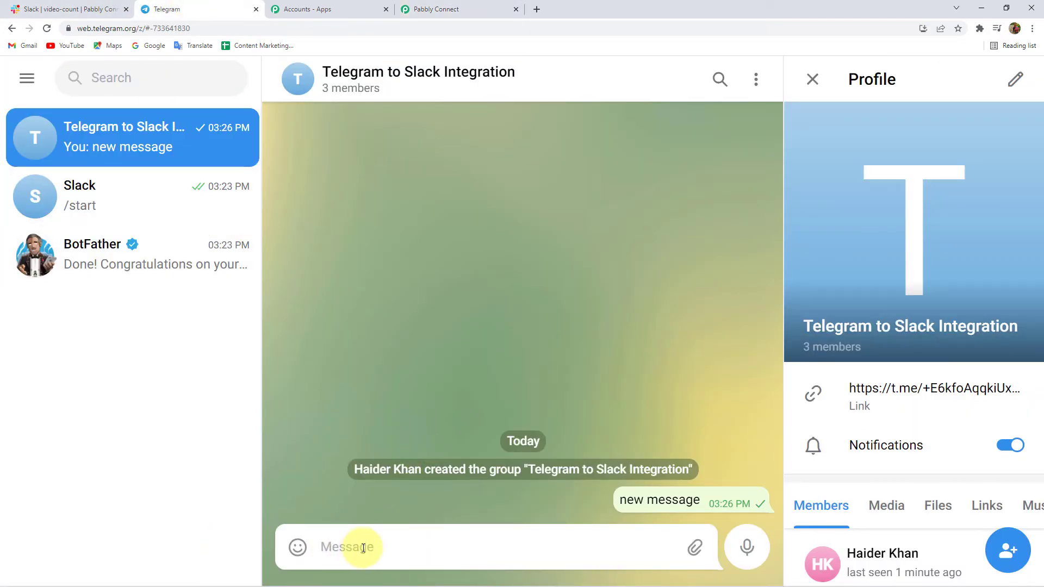
type("K")
key("BackSpace")
type("Java error")
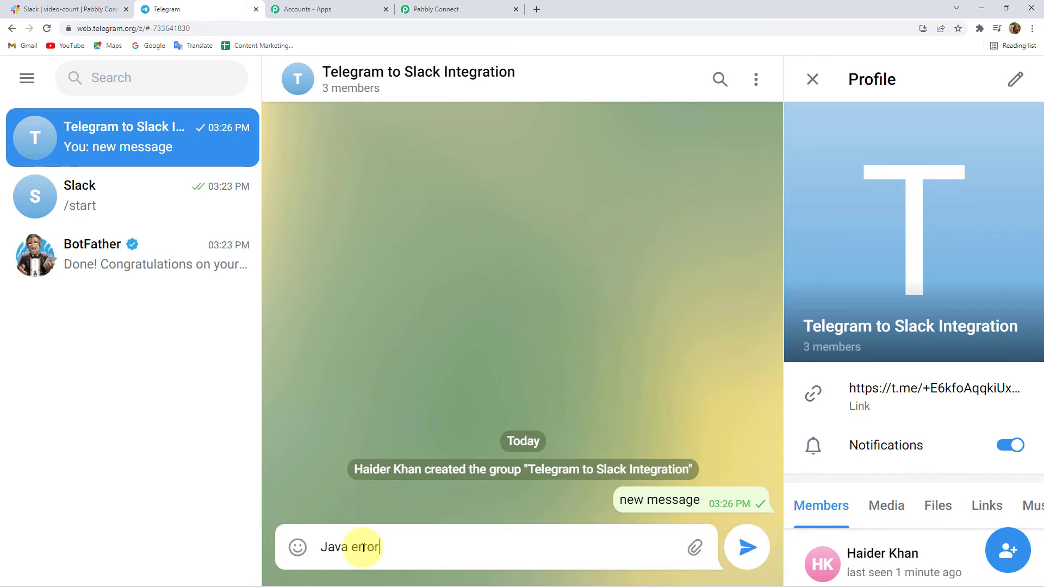
type(" please resolve all the issues")
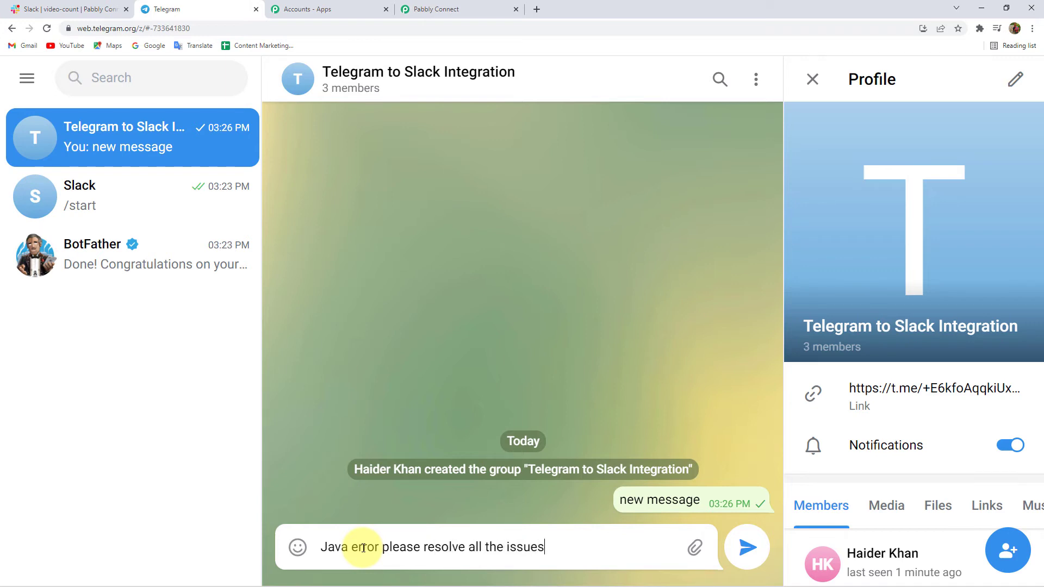
key("Return")
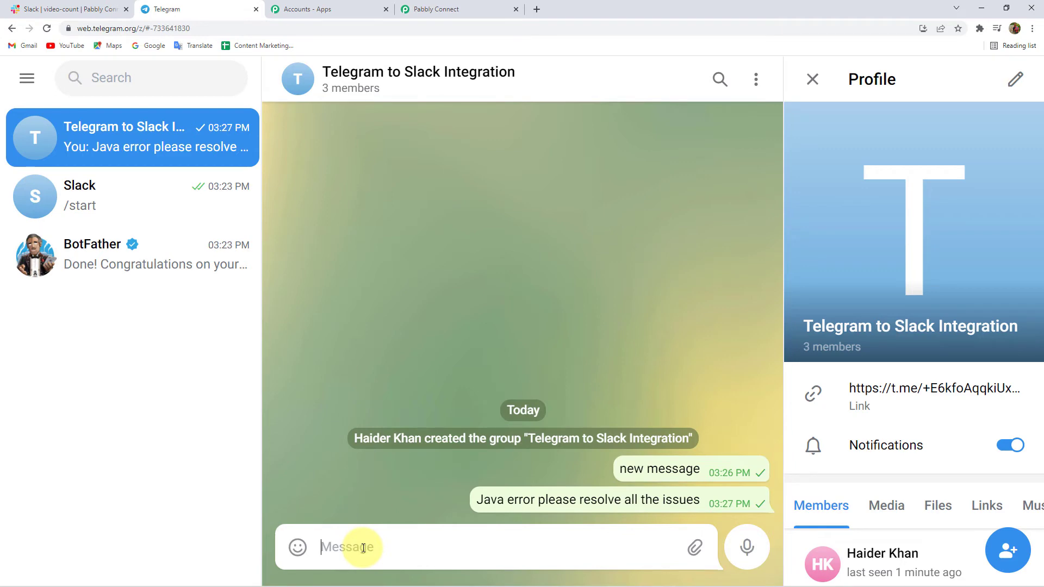
Return to the Pabbly Connect workflow and check the Message Text value in the trigger's captured response
left_click(442, 10)
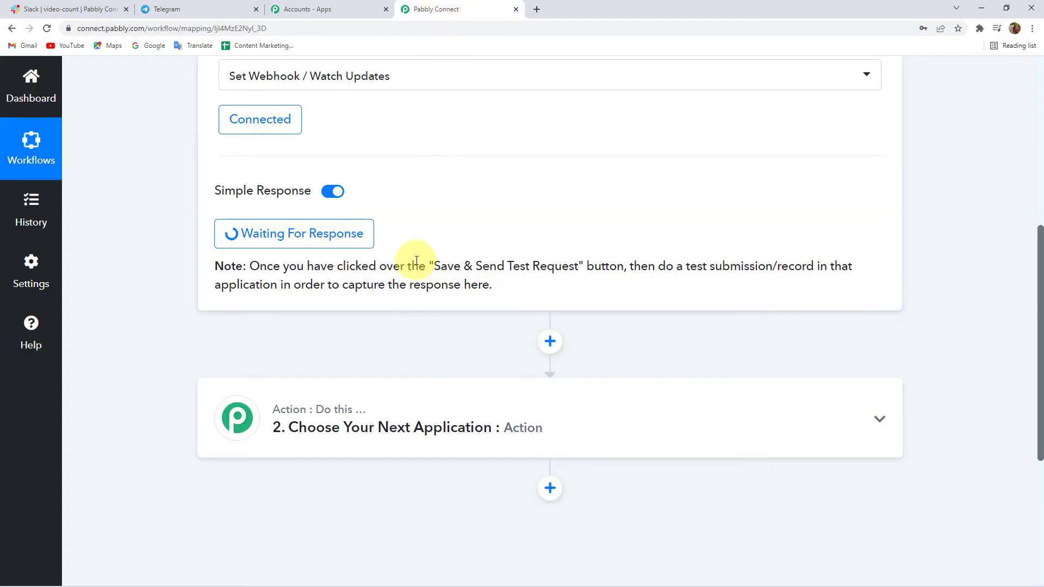
scroll(541, 342, "down", 8)
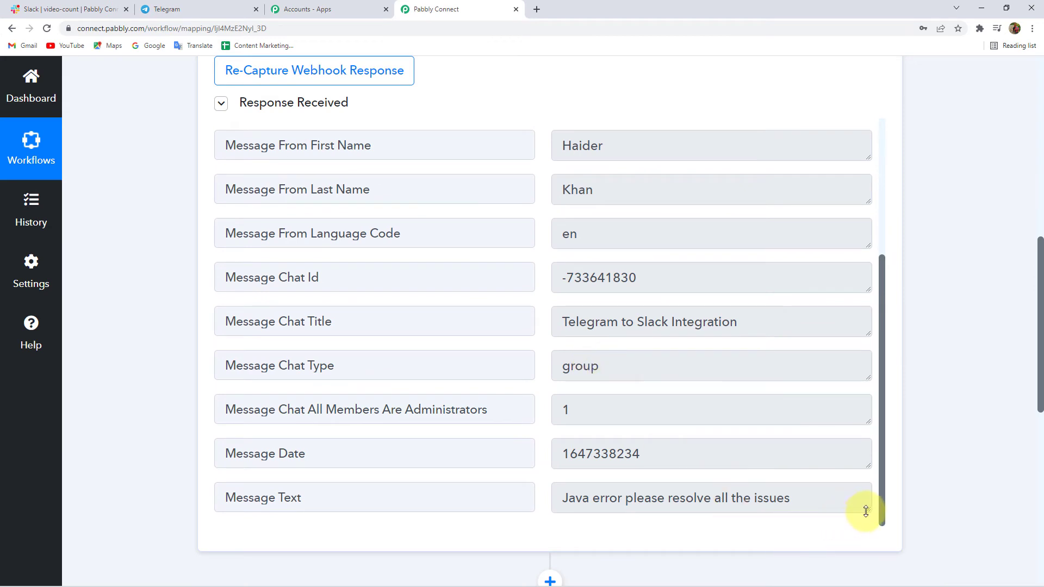
mouse_move(867, 514)
left_mouse_down()
mouse_move(867, 536)
mouse_move(869, 513)
left_mouse_up()
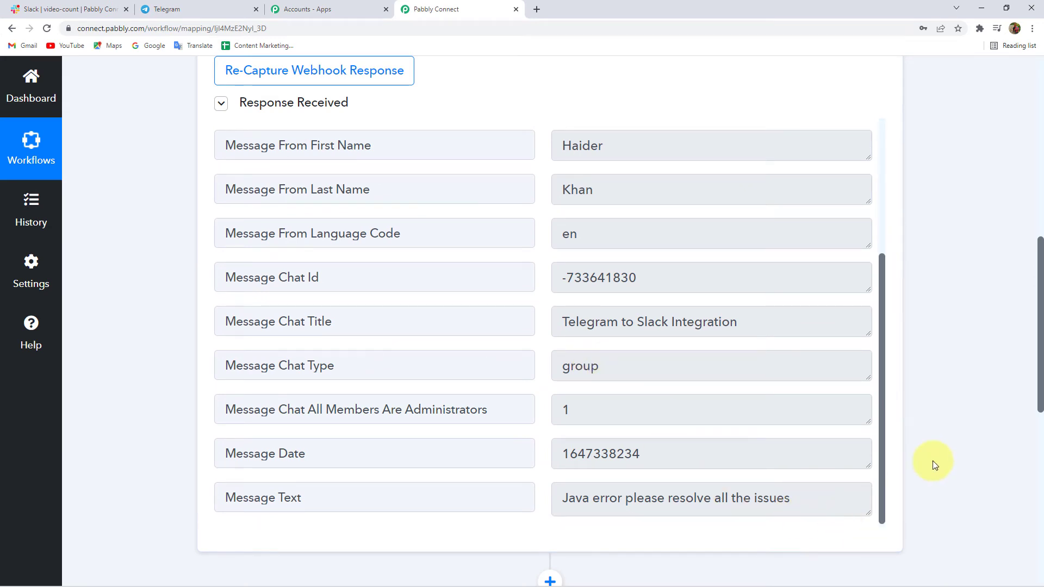
Set the workflow's second step to the Slack app with the Send Channel Message action event
scroll(932, 463, "down", 4)
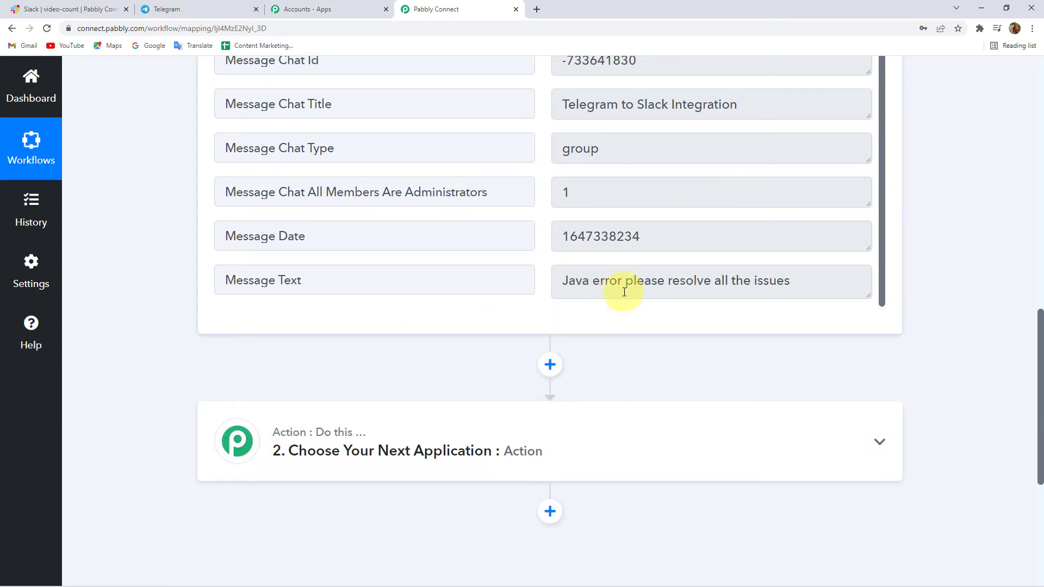
left_click(279, 451)
left_click(266, 315)
type("Slack")
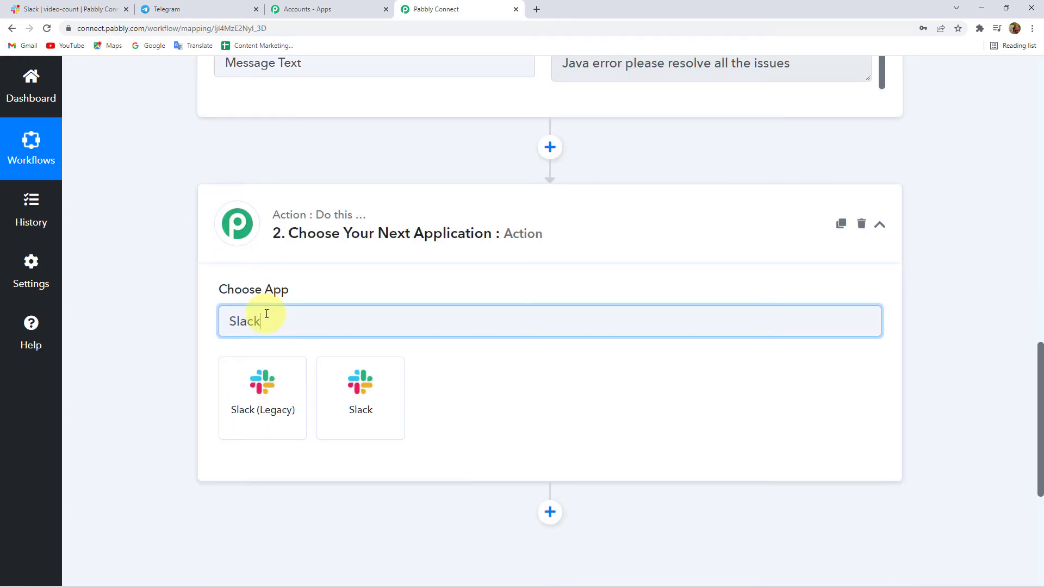
left_click(357, 398)
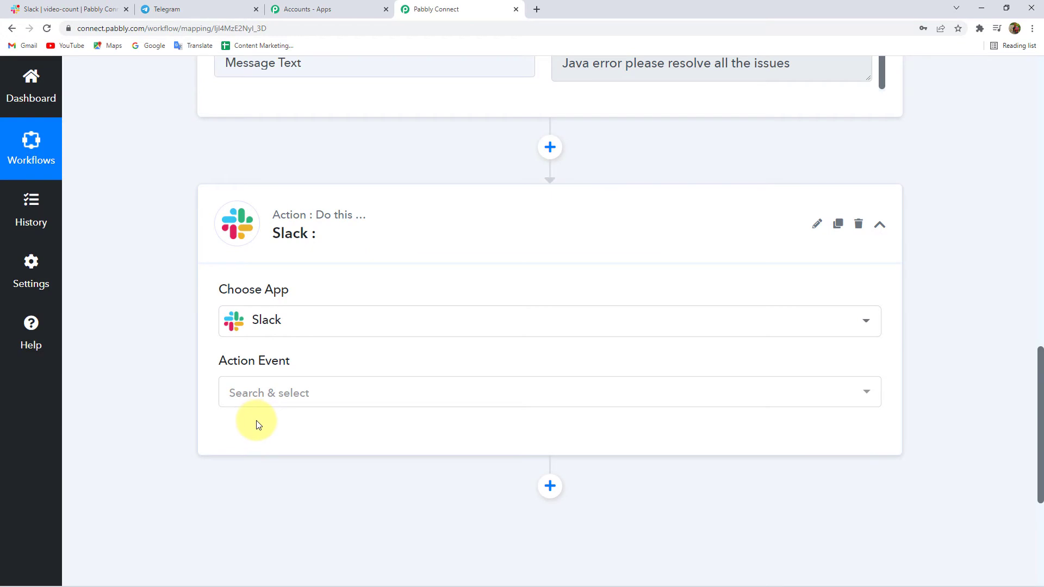
left_click(271, 392)
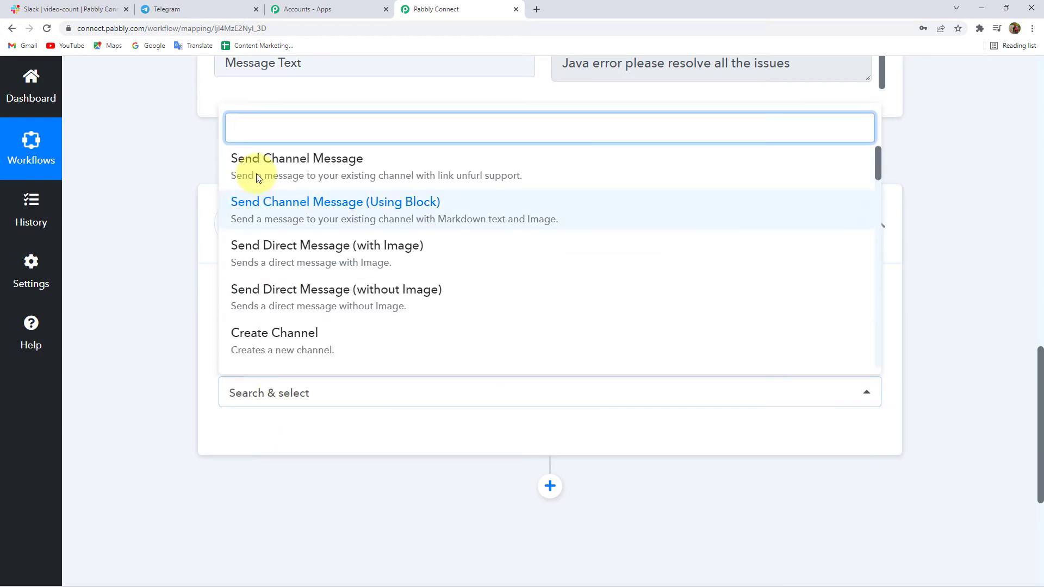
left_click(322, 158)
Start connecting the Slack action with a new connection and bring up its token type authentication prompt
scroll(175, 407, "down", 2)
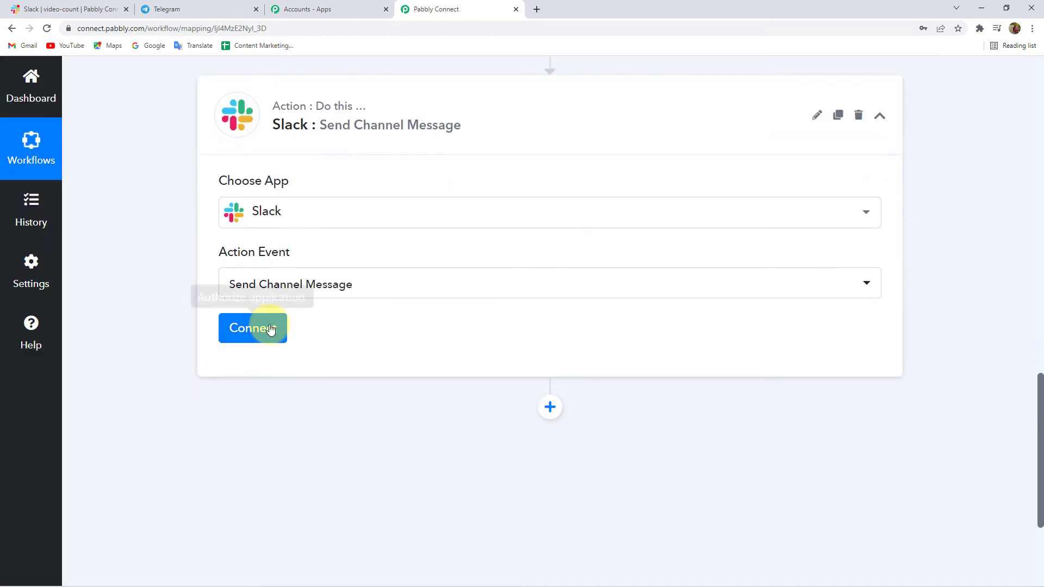
left_click(271, 332)
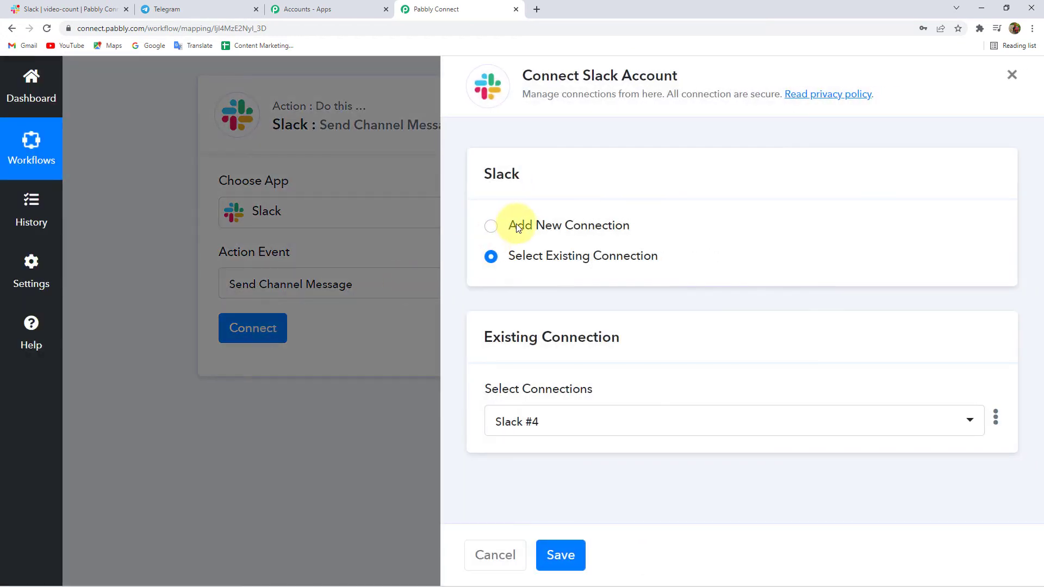
left_click(517, 227)
left_click(548, 402)
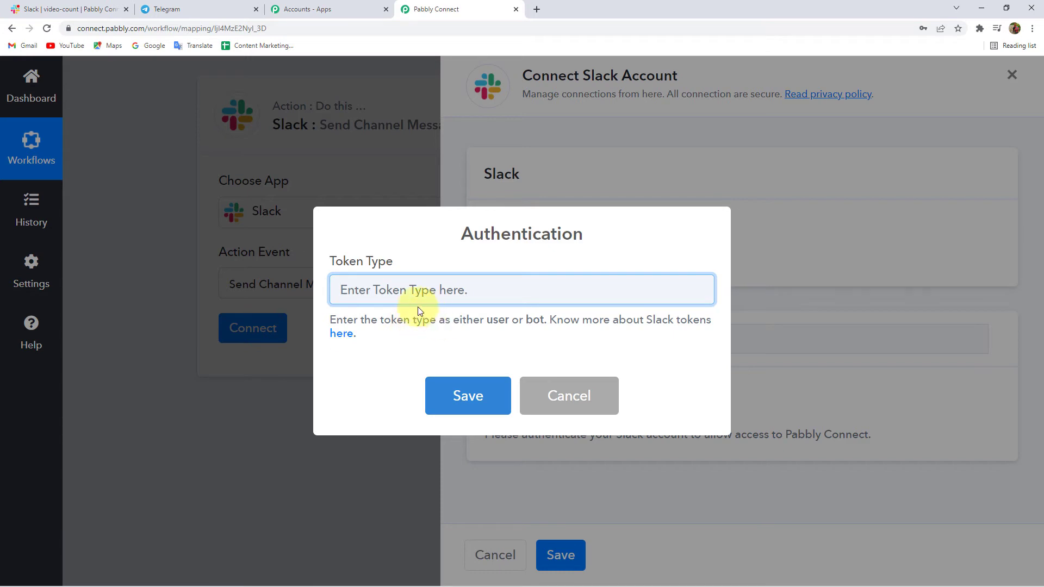
Open the Pabbly forum help page on Slack tokens and review the permissions of the "user" and "bot" token types
left_click(341, 334)
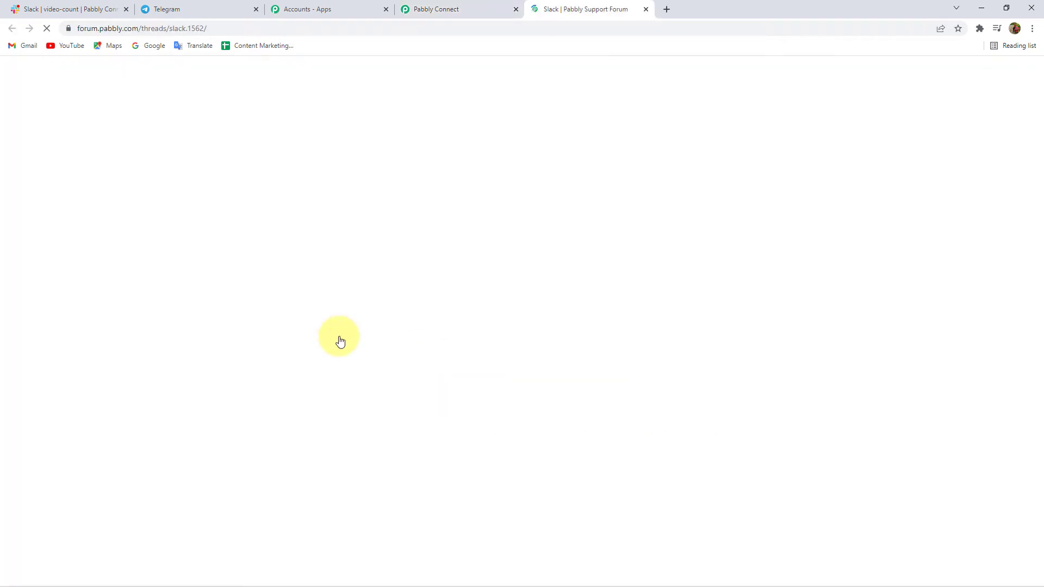
scroll(252, 264, "down", 5)
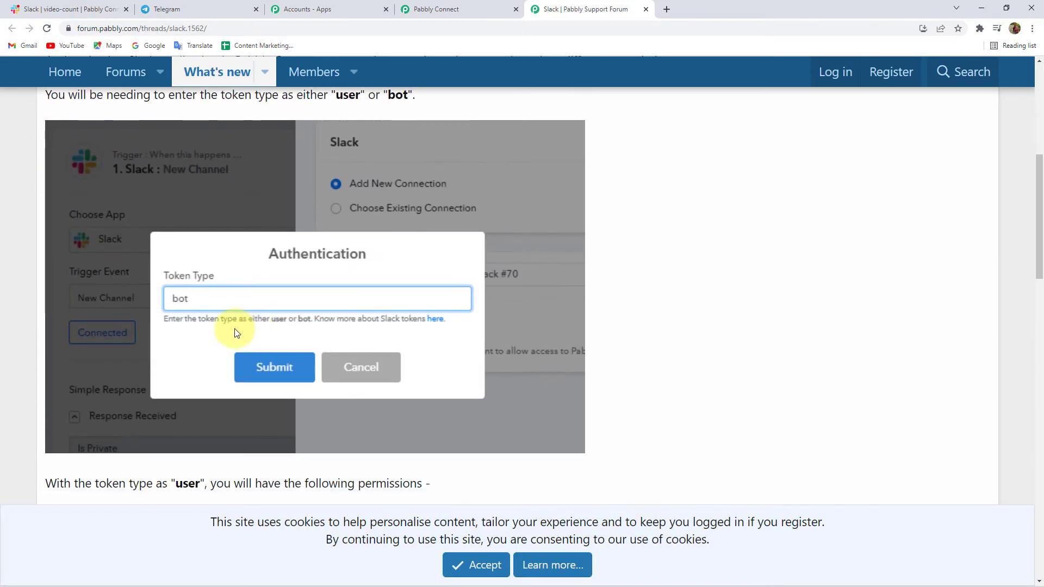
scroll(343, 335, "down", 4)
scroll(326, 340, "up", 4)
scroll(259, 331, "down", 2)
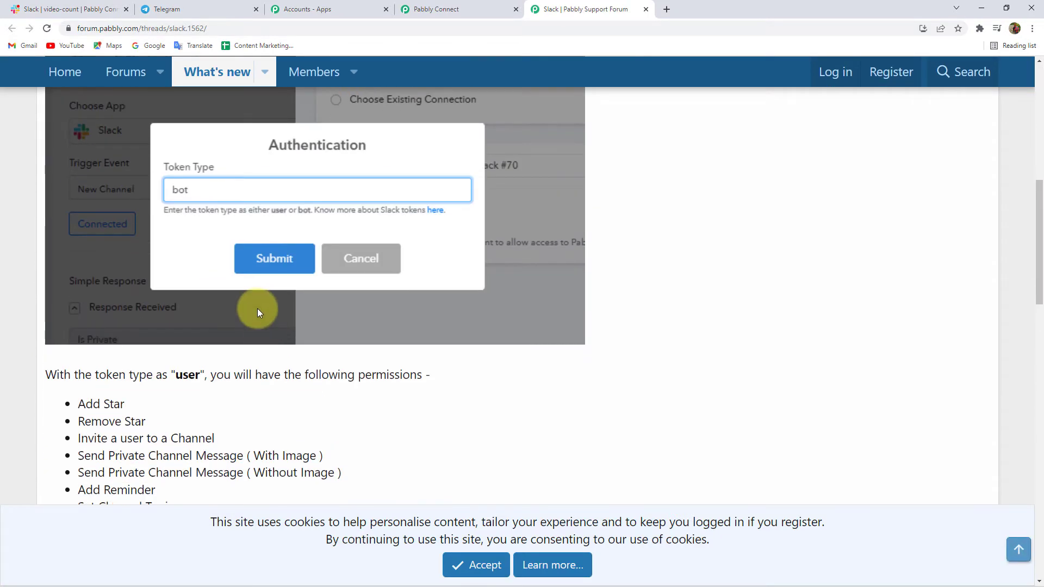
scroll(257, 308, "up", 8)
scroll(257, 308, "down", 3)
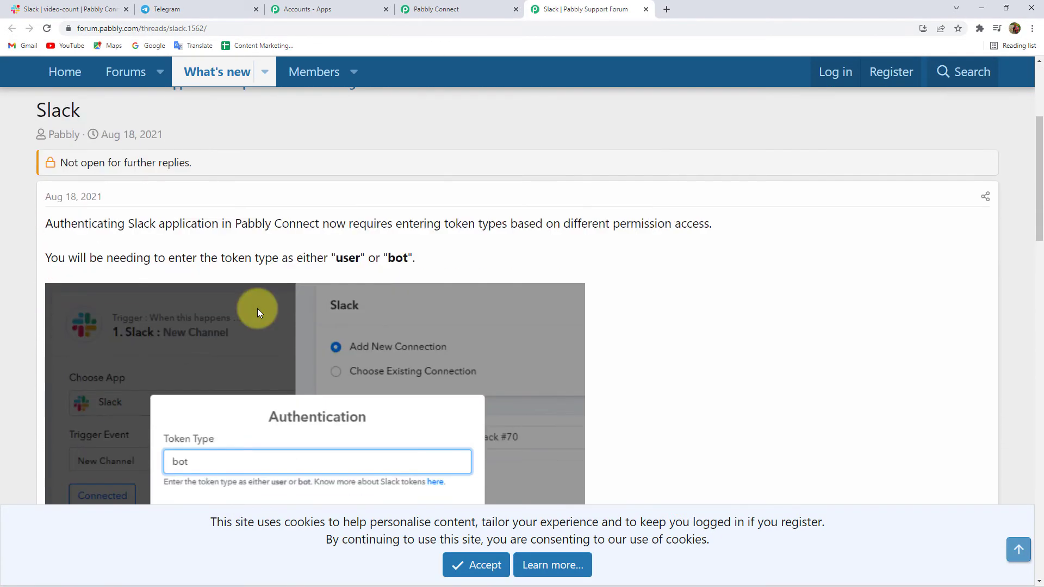
double_click(342, 258)
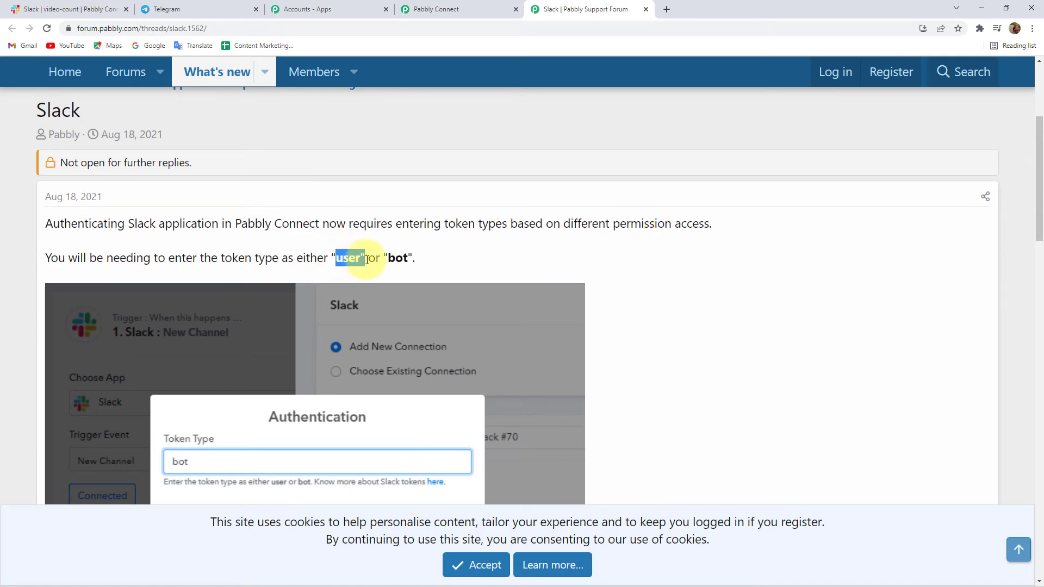
double_click(397, 258)
scroll(362, 303, "down", 8)
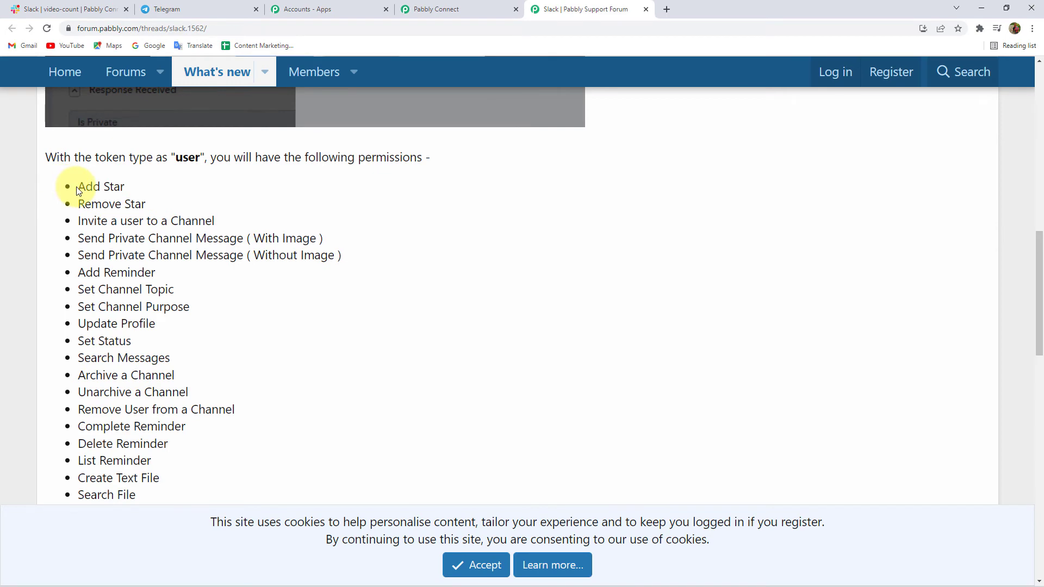
left_click_drag(76, 186, 137, 495)
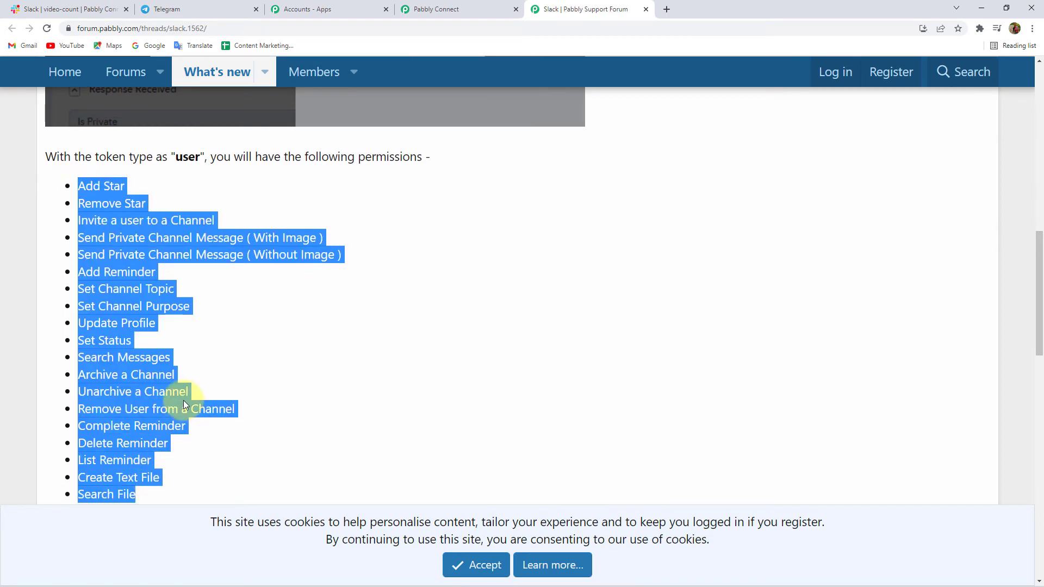
scroll(186, 408, "down", 10)
left_click_drag(77, 250, 153, 471)
left_click(150, 315)
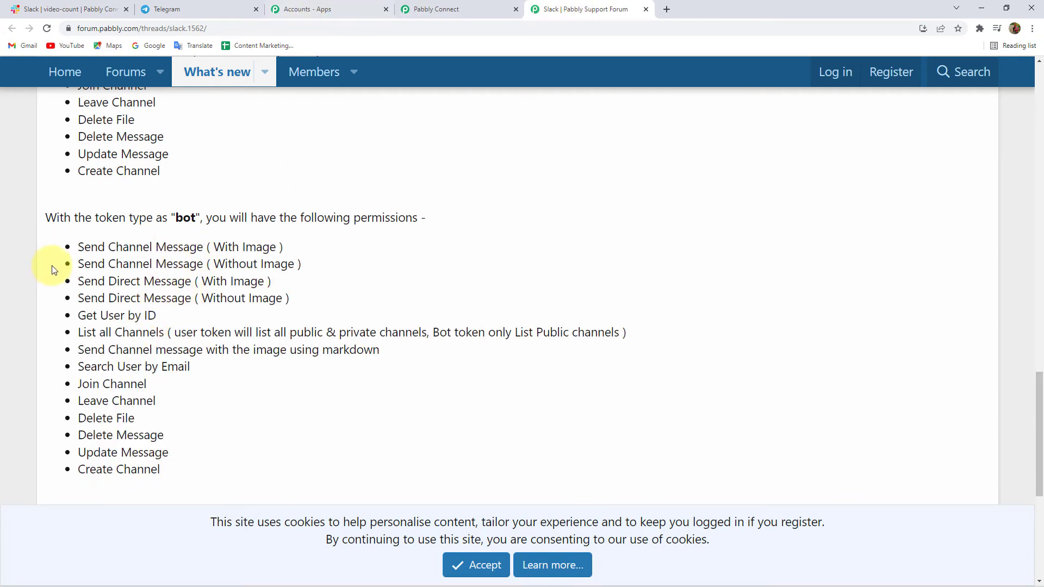
Return to the Pabbly Connect workflow and save "bot" as the token type for the new Slack connection
left_click(424, 5)
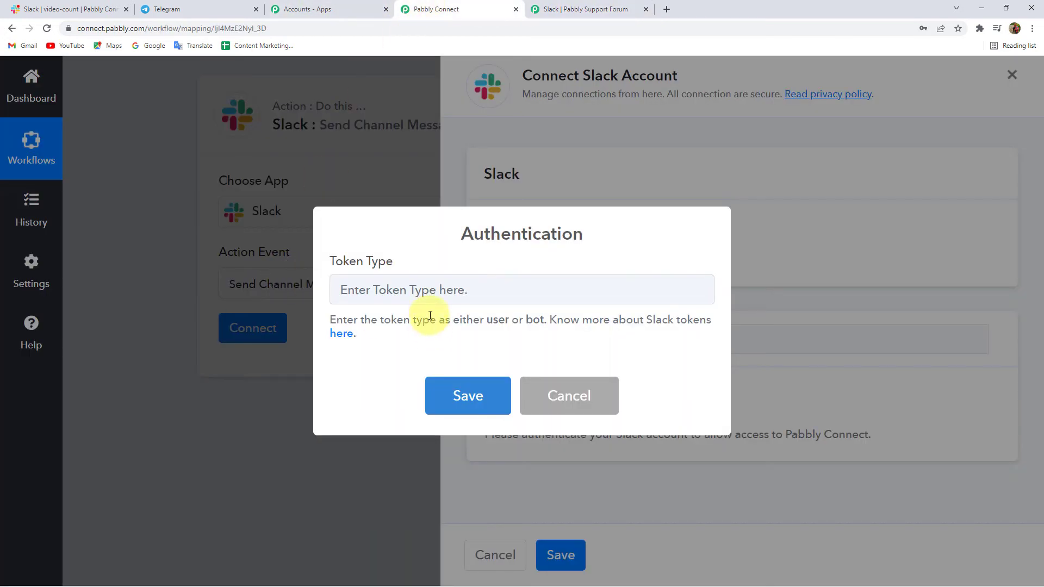
left_click(433, 289)
type("bi")
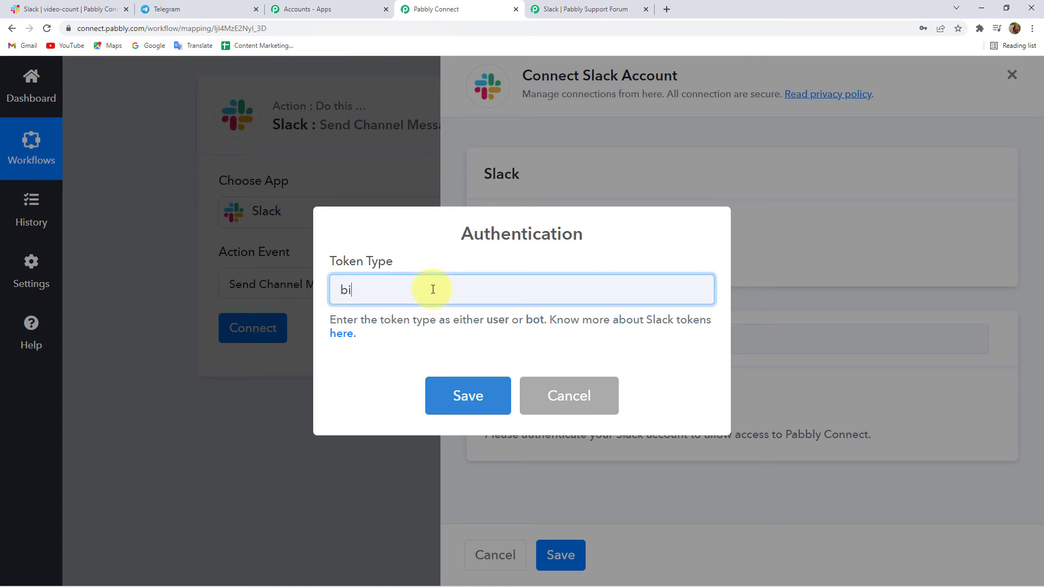
left_click(489, 400)
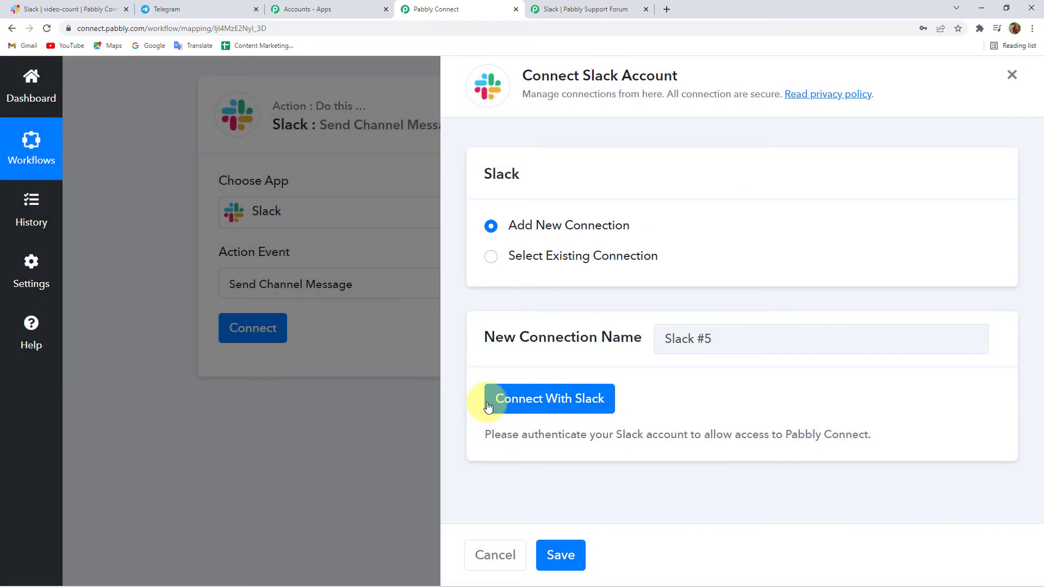
Connect with Slack and allow Pabbly Connect to access the Pabbly Connect Slack workspace
left_click(492, 401)
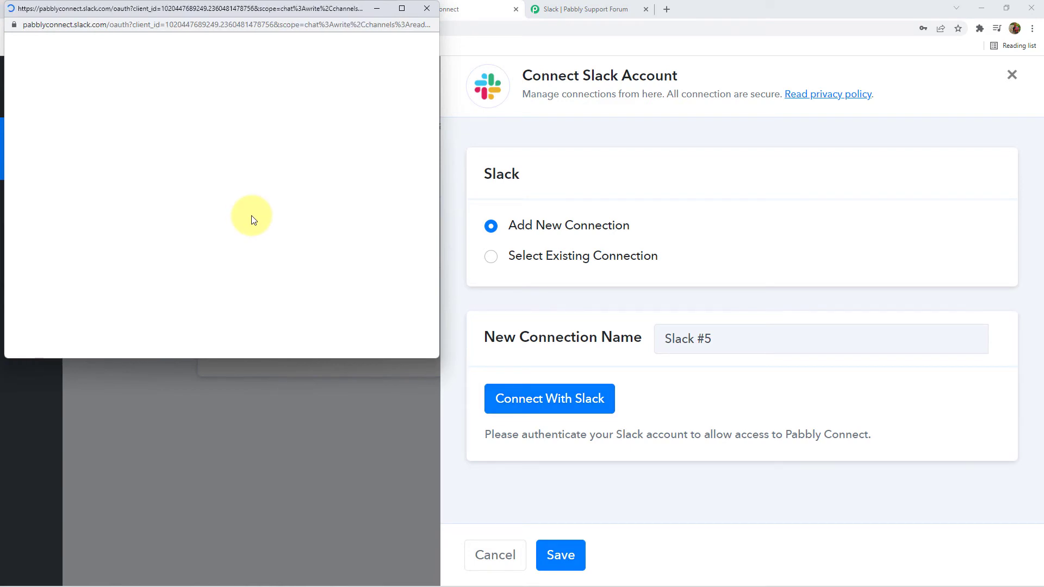
scroll(251, 216, "down", 5)
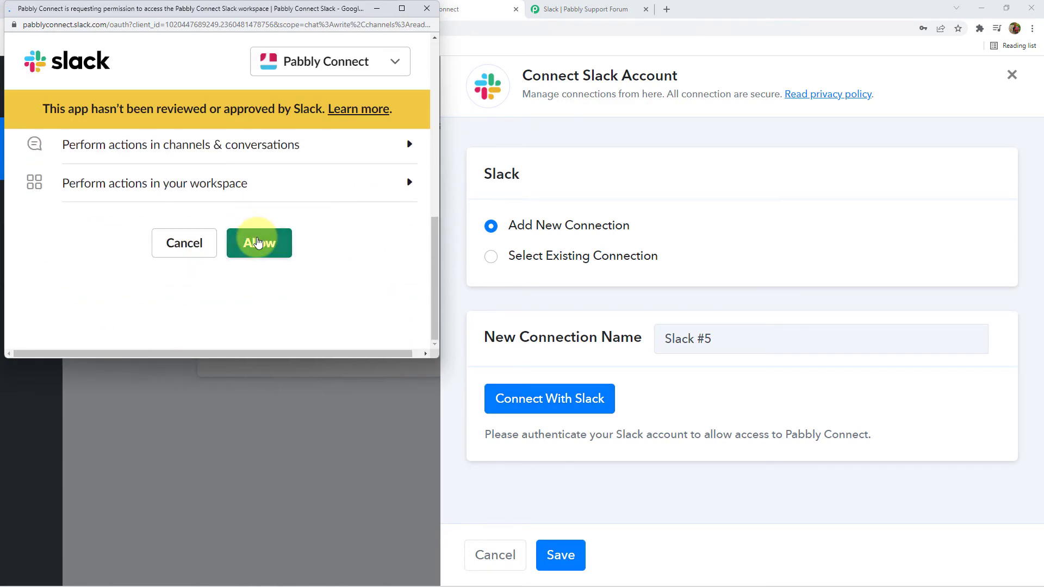
left_click(258, 243)
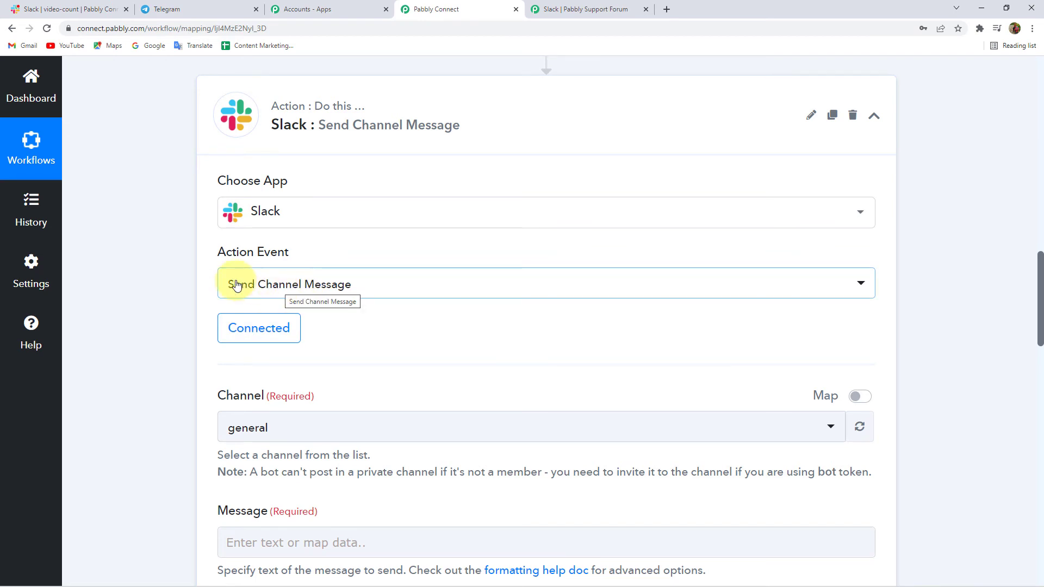
Check the Slack action's Channel field, then switch to Slack and open the pabbly-demo channel
scroll(192, 285, "down", 4)
triple_click(228, 175)
left_click(333, 191)
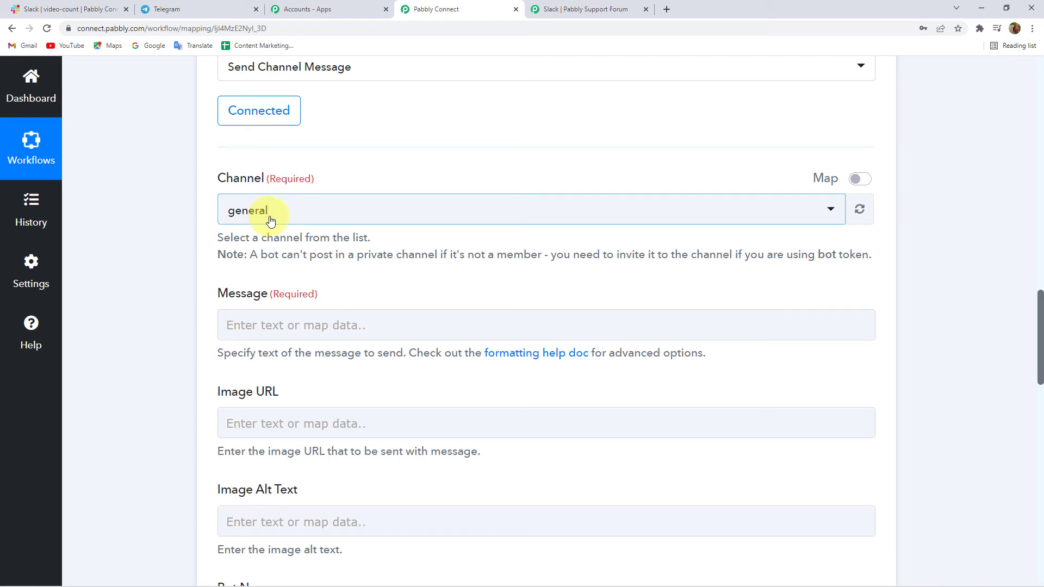
left_click(69, 10)
scroll(76, 333, "down", 2)
scroll(77, 345, "down", 5)
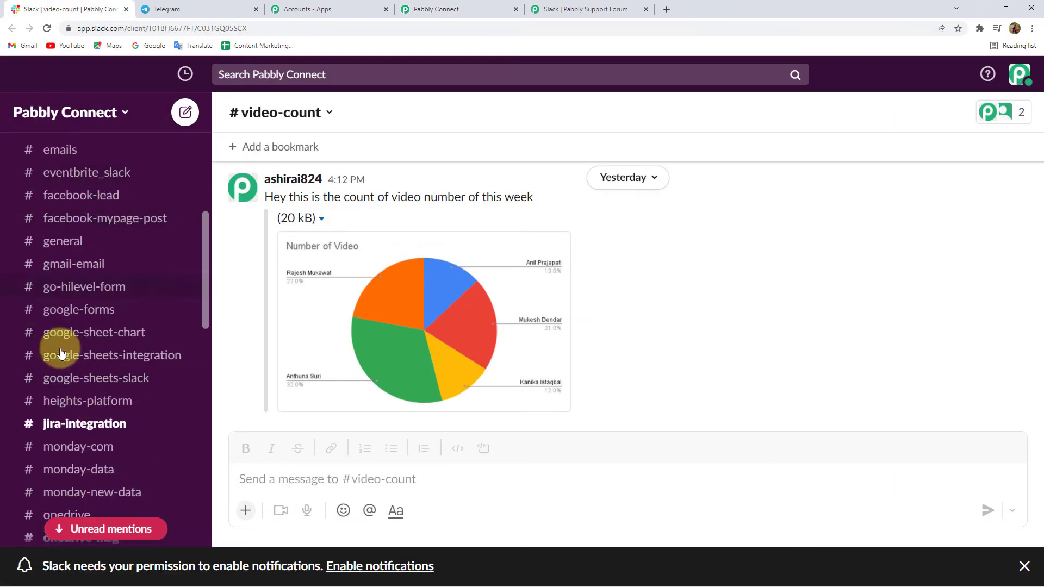
scroll(76, 332, "down", 6)
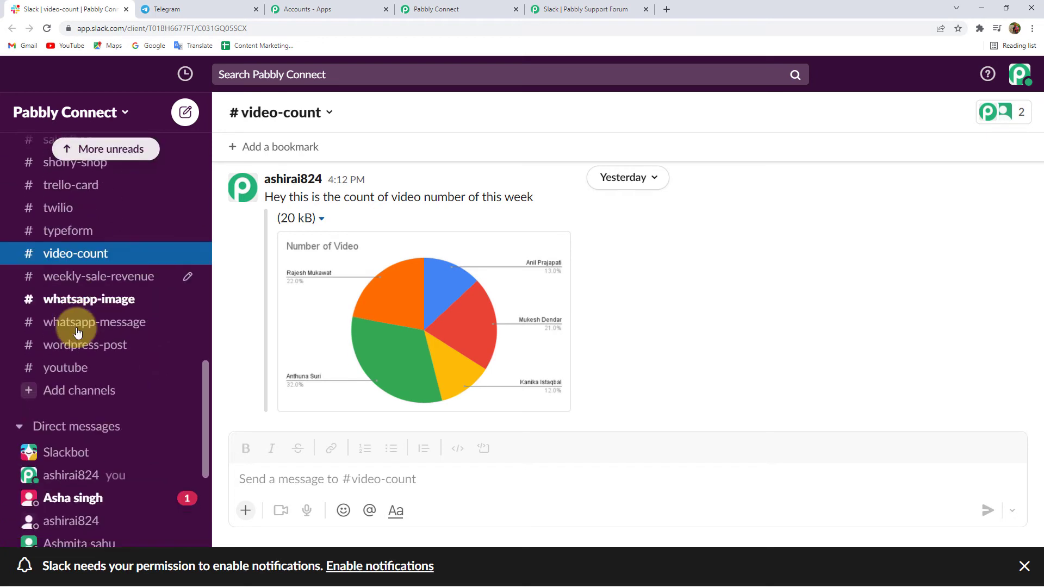
scroll(65, 384, "up", 15)
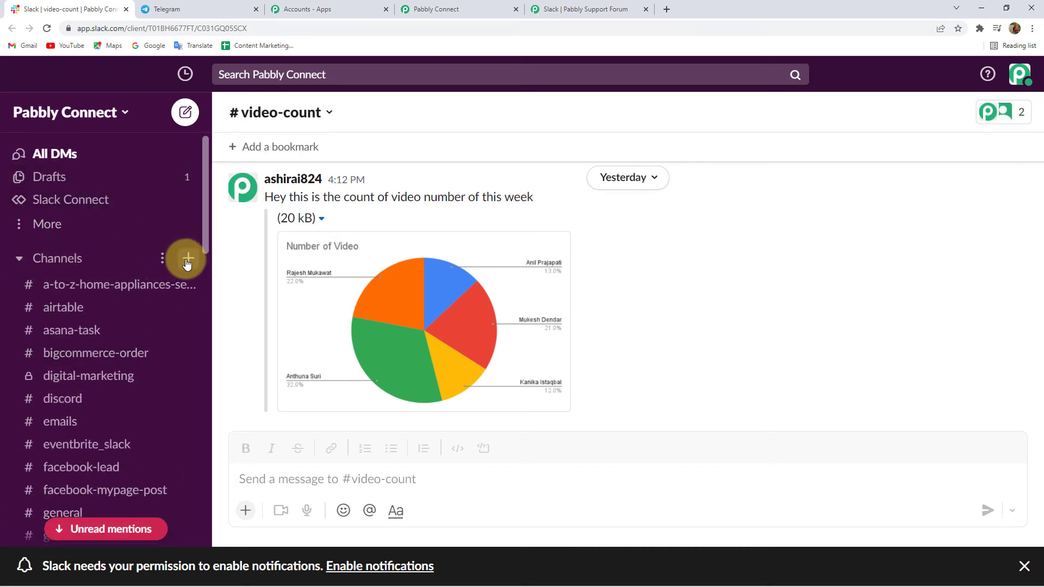
scroll(72, 340, "down", 5)
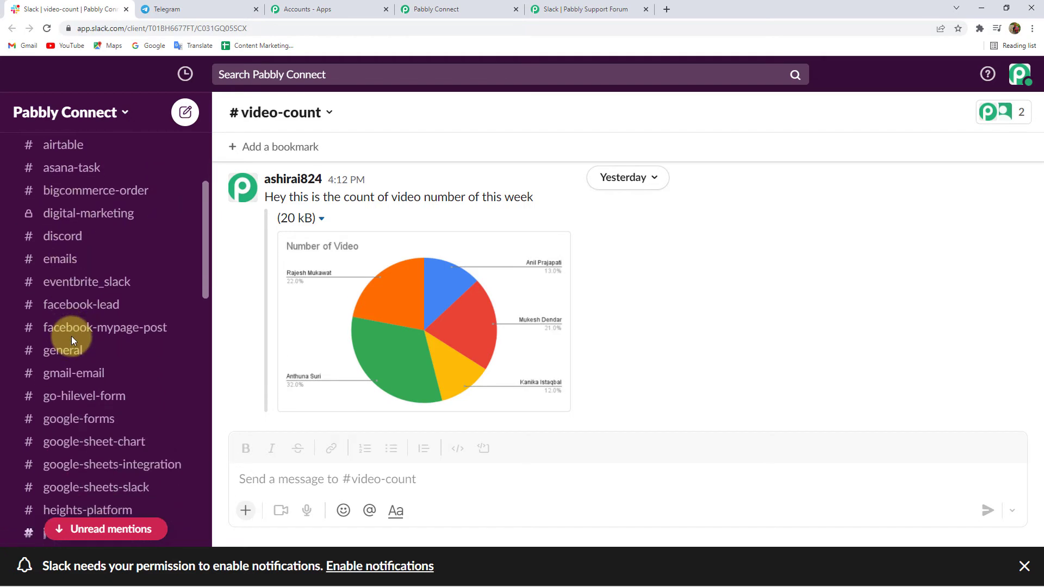
scroll(71, 336, "down", 2)
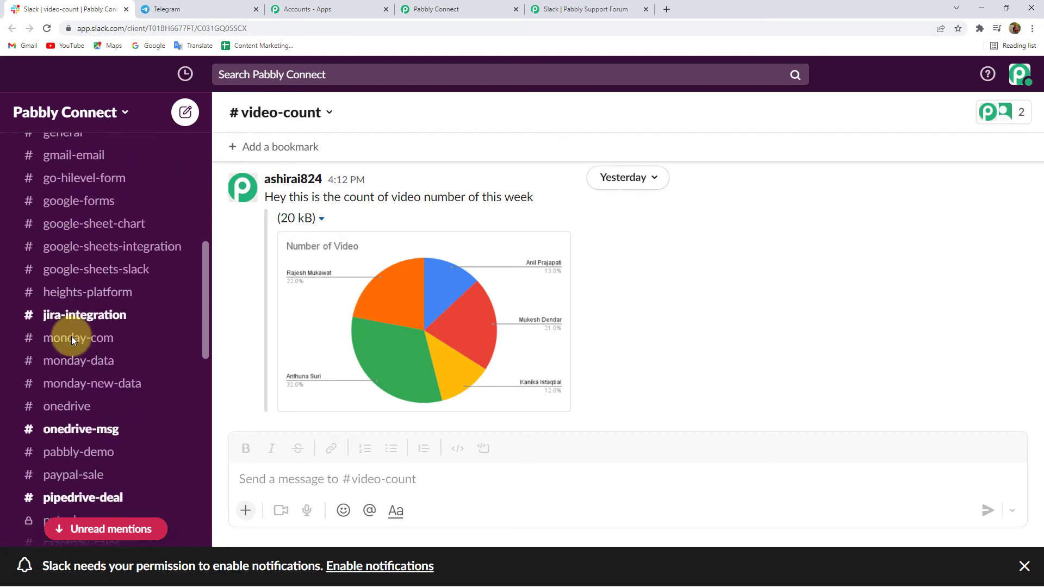
scroll(89, 411, "down", 2)
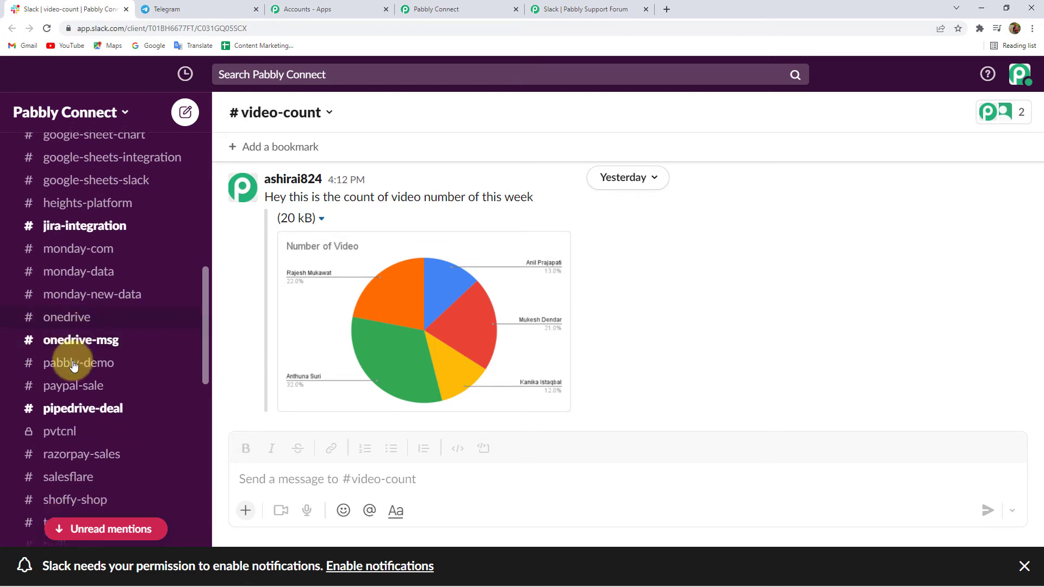
left_click(84, 347)
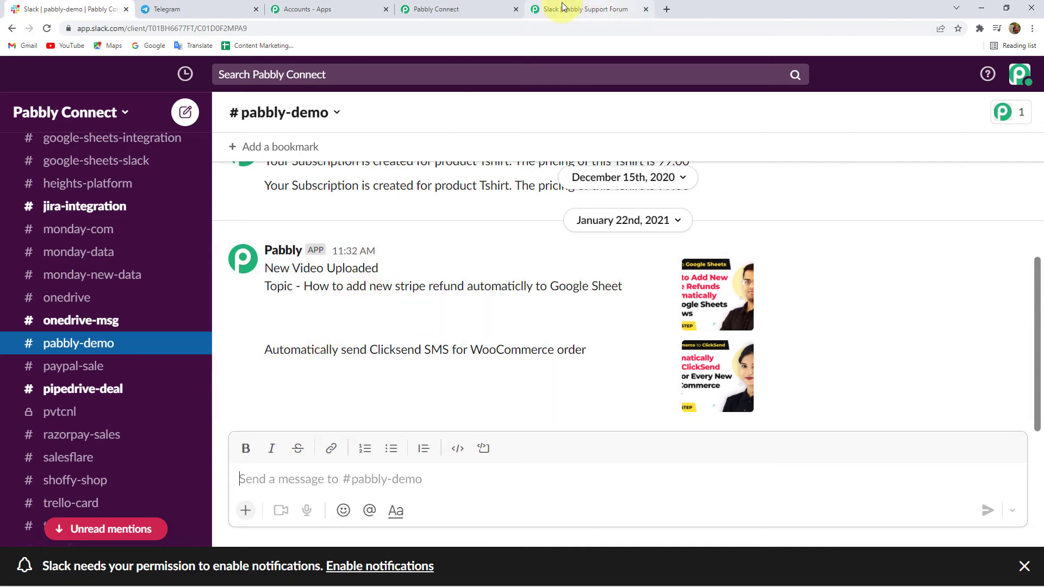
Close the Pabbly forum help page, return to the Pabbly Connect workflow and set the Slack action's channel to pabbly-demo
left_click(645, 10)
left_click(460, 9)
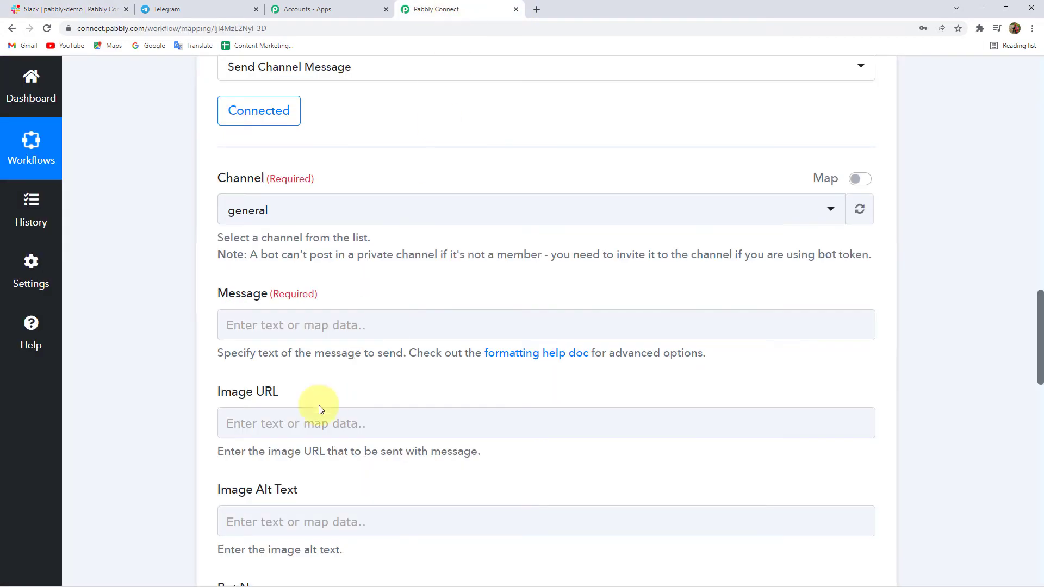
left_click(277, 212)
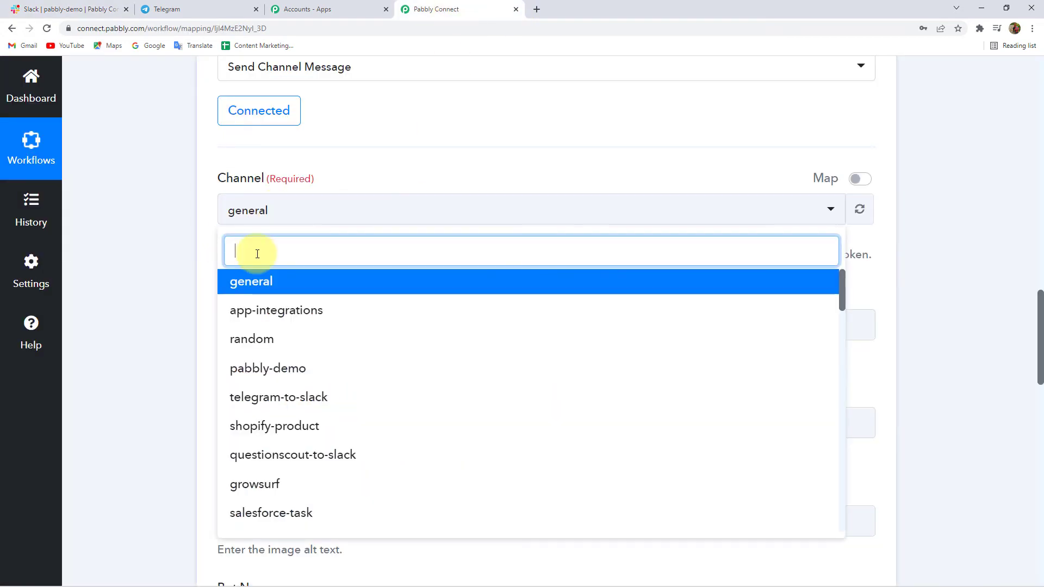
type("pabb")
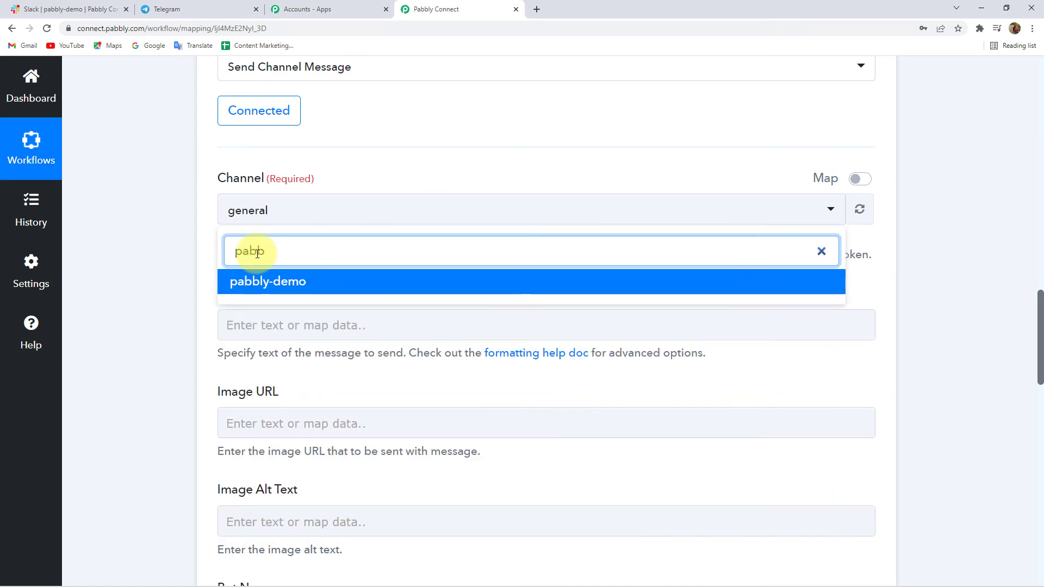
left_click(261, 281)
Start the Slack message with "Hello Team," followed by the Message Text mapped from the Telegram Bot trigger
scroll(185, 270, "down", 2)
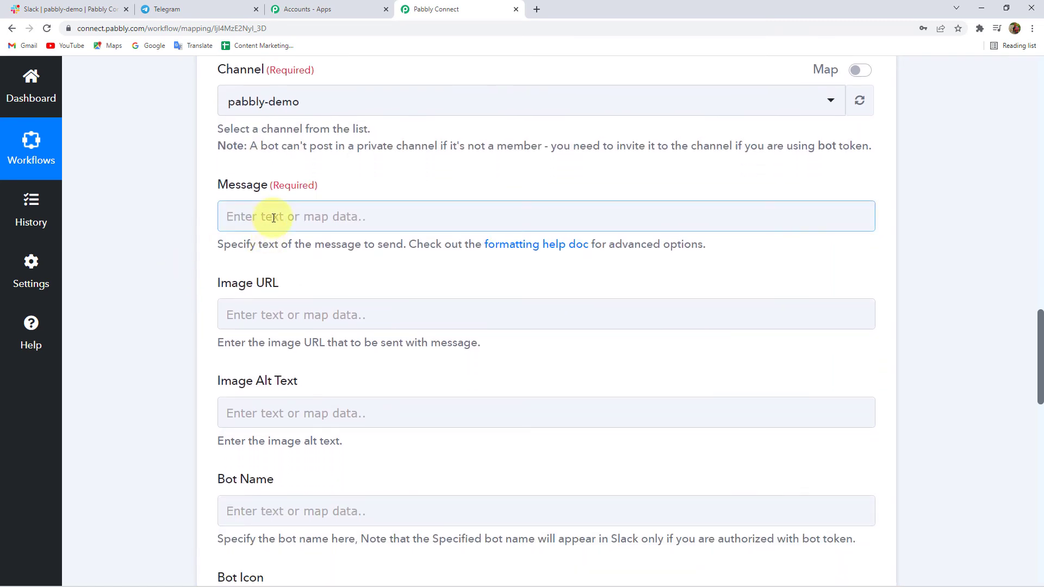
left_click(274, 216)
type("Hello Team,")
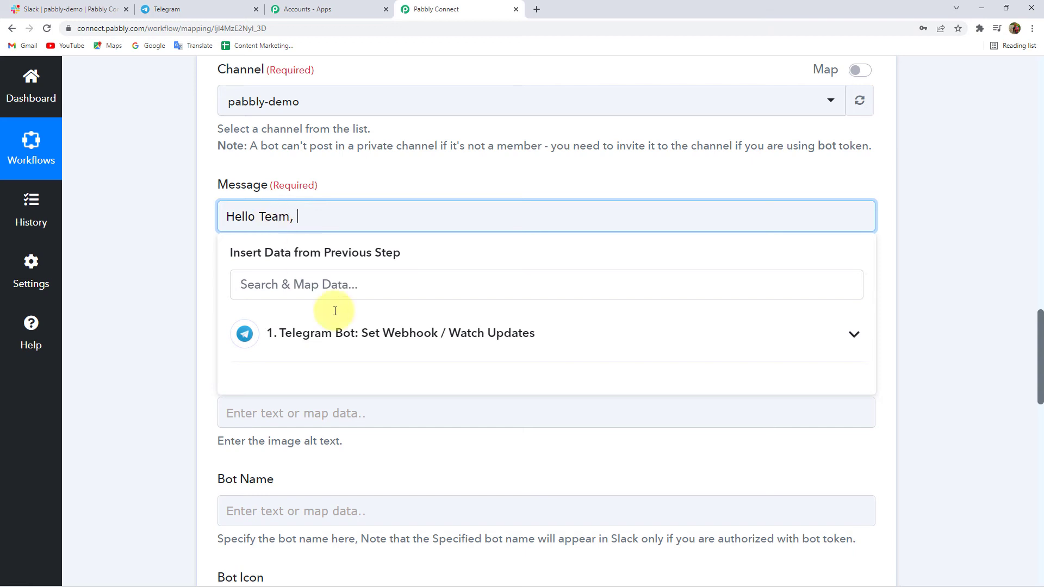
left_click(373, 333)
scroll(374, 428, "down", 3)
scroll(374, 428, "down", 1)
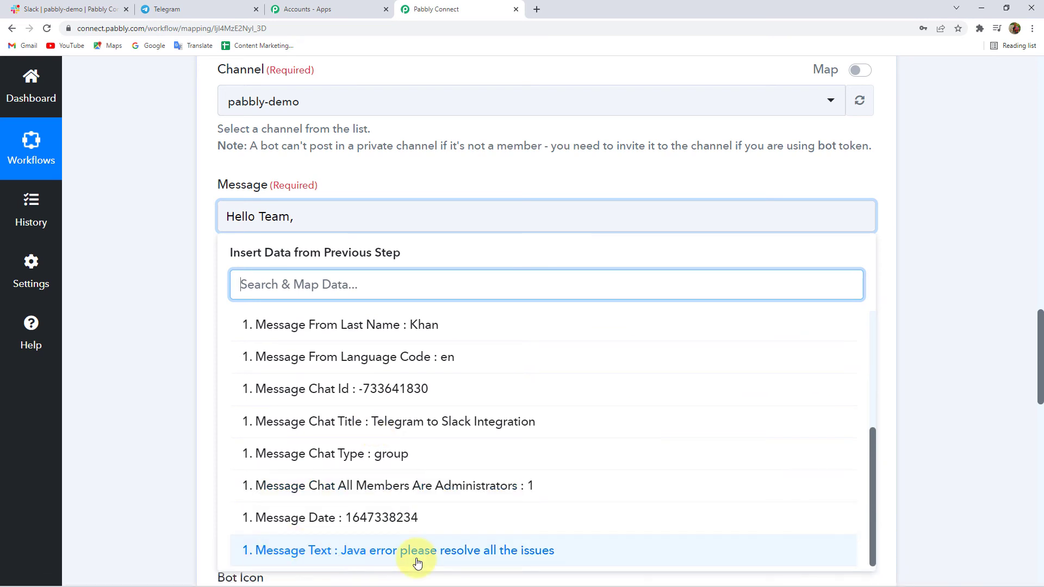
left_click(477, 551)
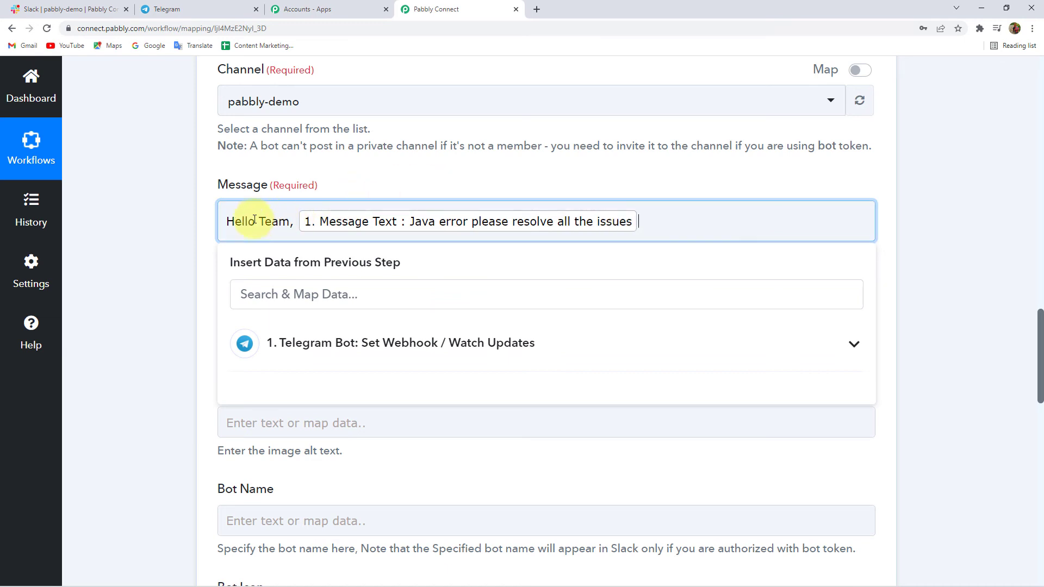
Finish the Slack message with "thank you" after the mapped Message Text and review its wording
triple_click(238, 221)
left_click(246, 221)
triple_click(231, 221)
left_click(240, 221)
left_click(1007, 217)
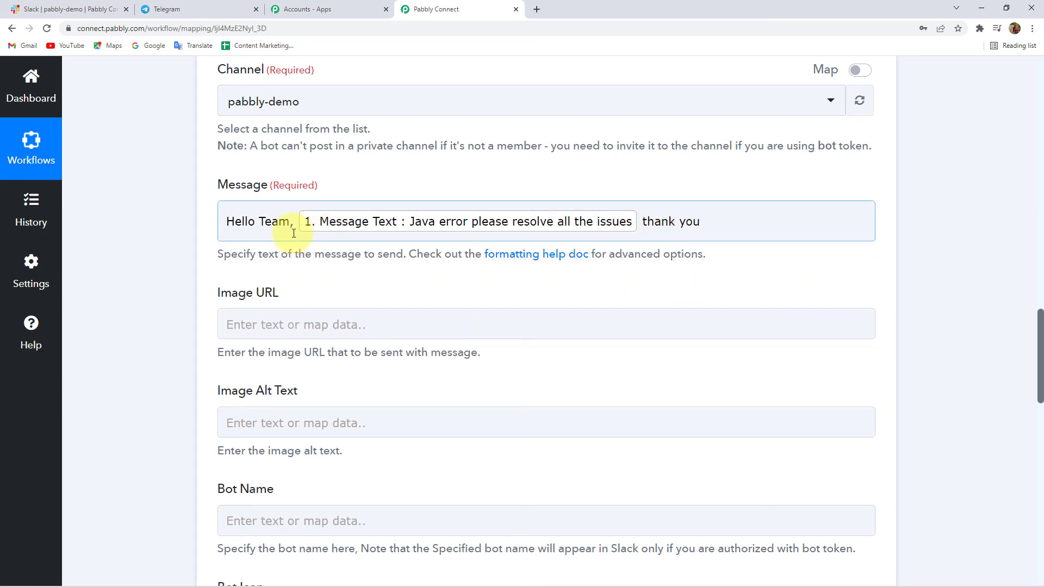
scroll(228, 258, "down", 2)
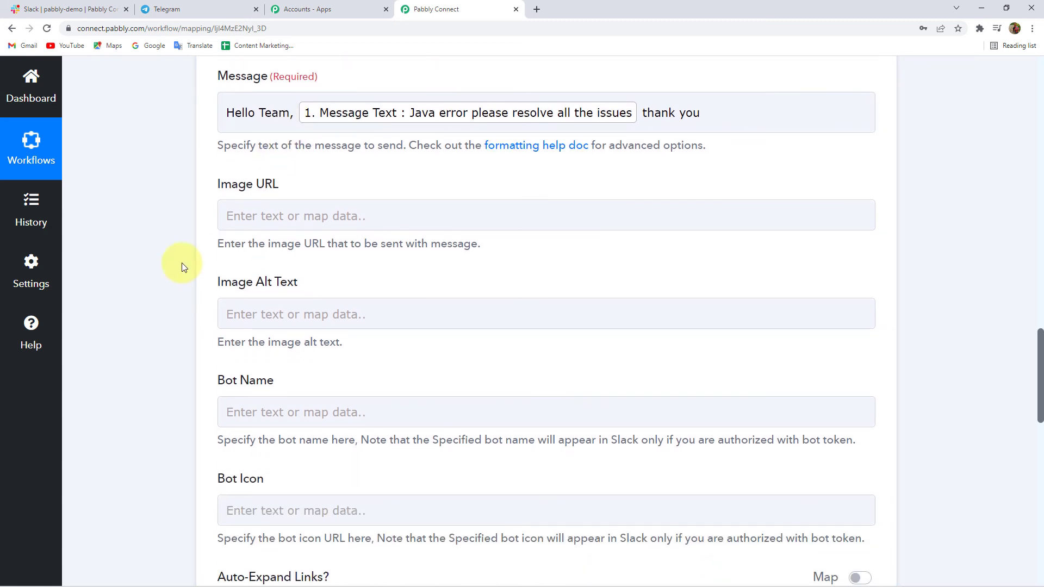
left_click_drag(643, 114, 720, 114)
left_click(703, 120)
left_click(291, 112)
left_click(162, 90)
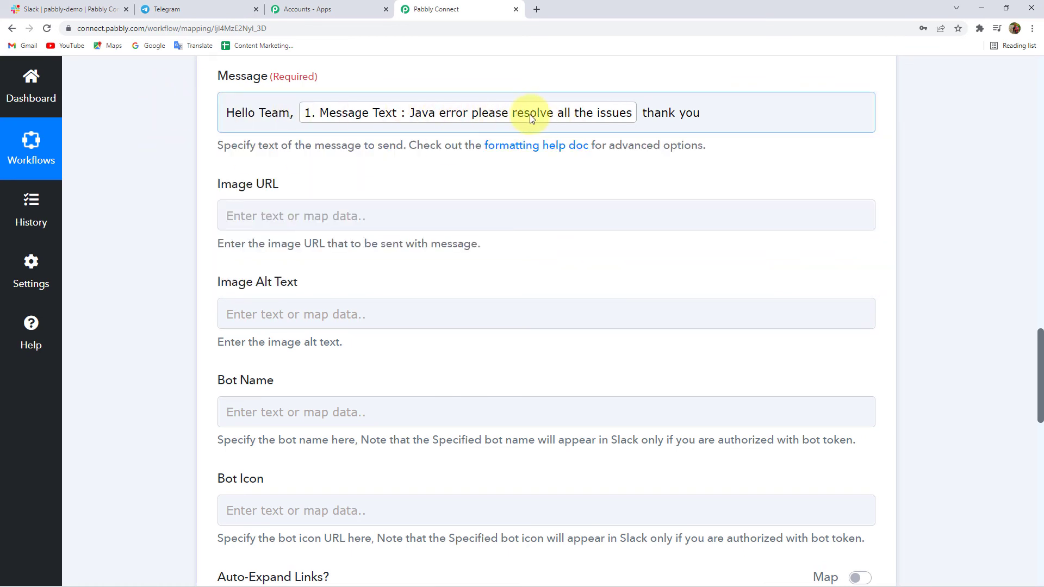
Set the Slack action's bot name to "Pabbly", leaving the image URL and image alt text empty
scroll(147, 201, "down", 1)
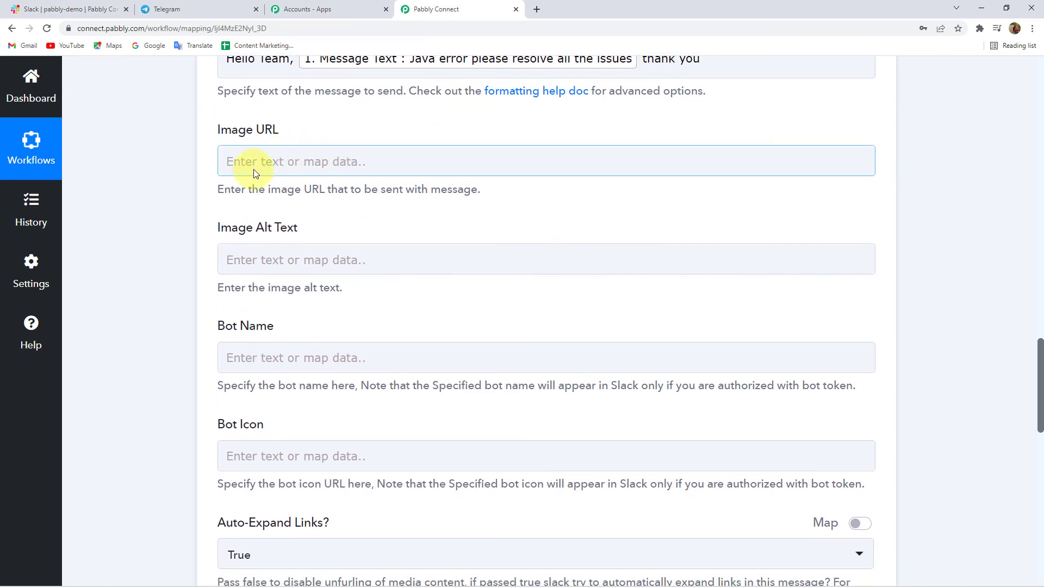
scroll(150, 199, "down", 2)
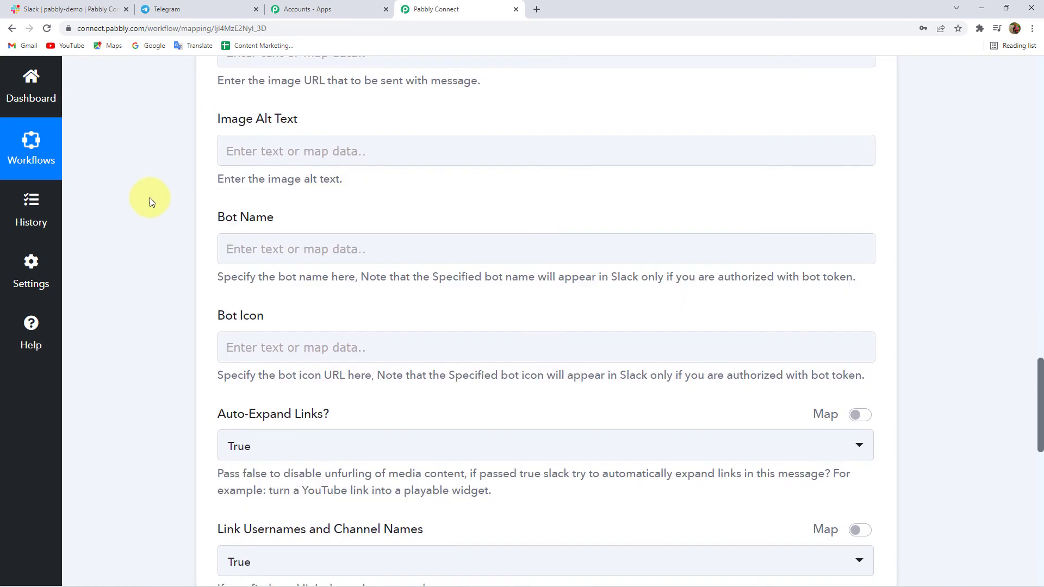
left_click(255, 250)
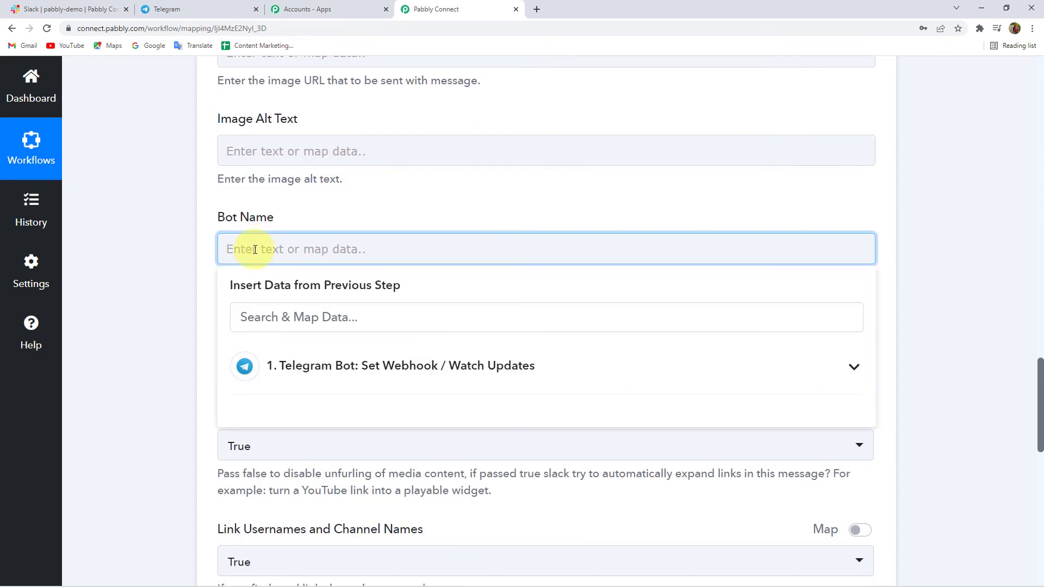
type("Pabbly")
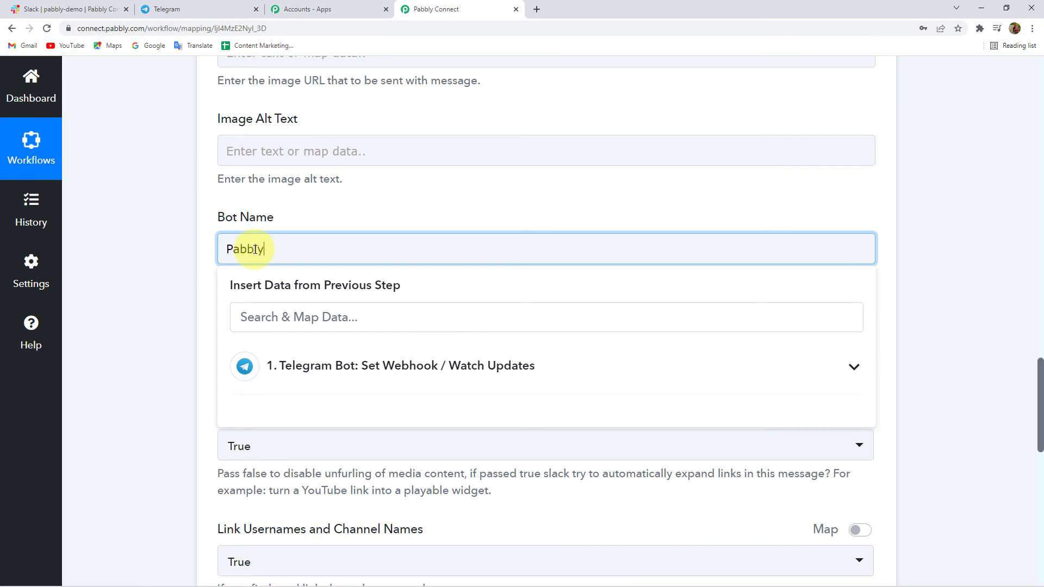
left_click(162, 254)
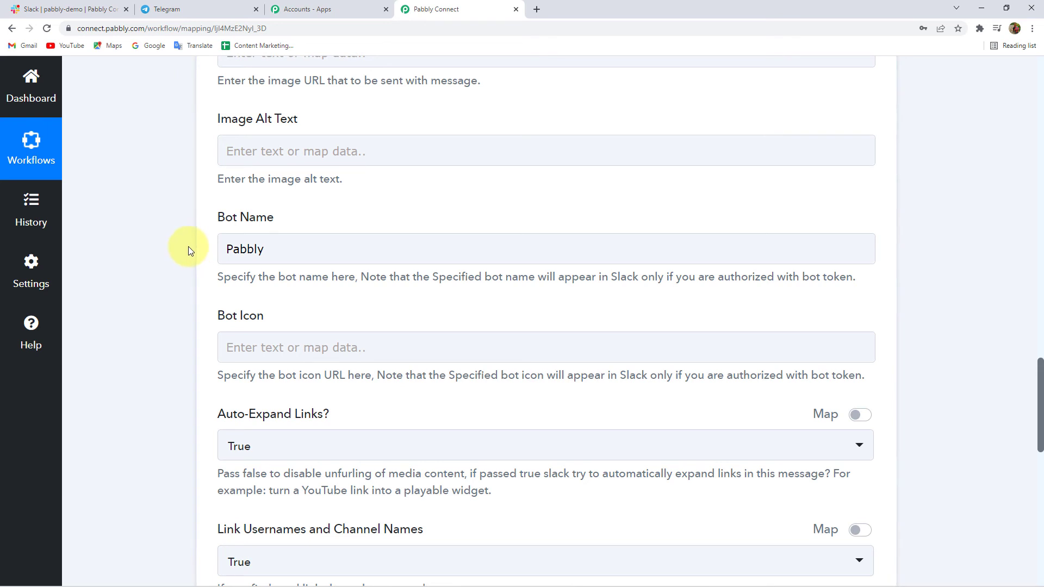
Leave the remaining optional Slack settings at their defaults, save the action and send a test request
scroll(177, 272, "down", 1)
scroll(177, 277, "down", 4)
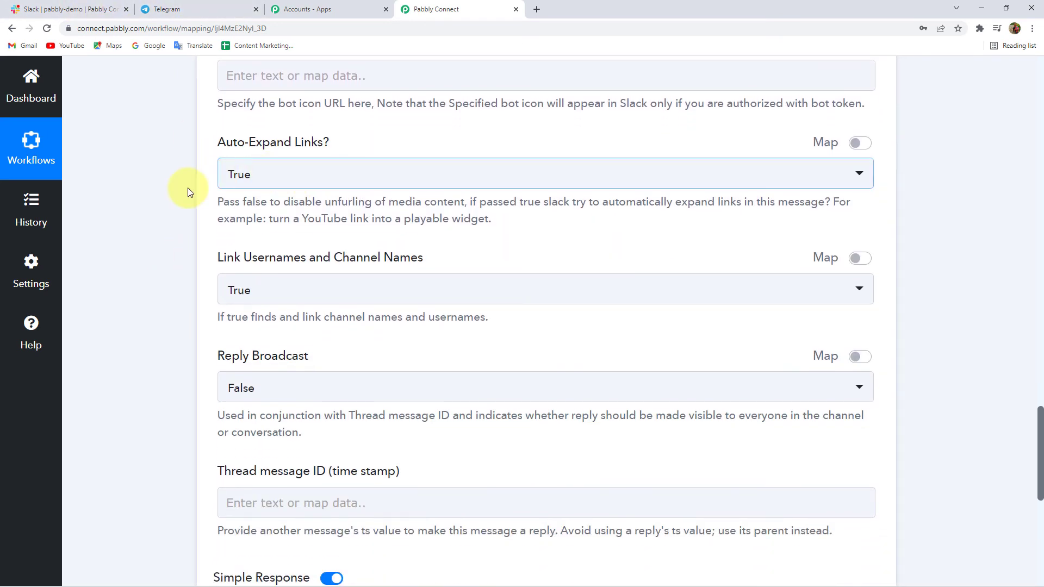
scroll(207, 196, "down", 2)
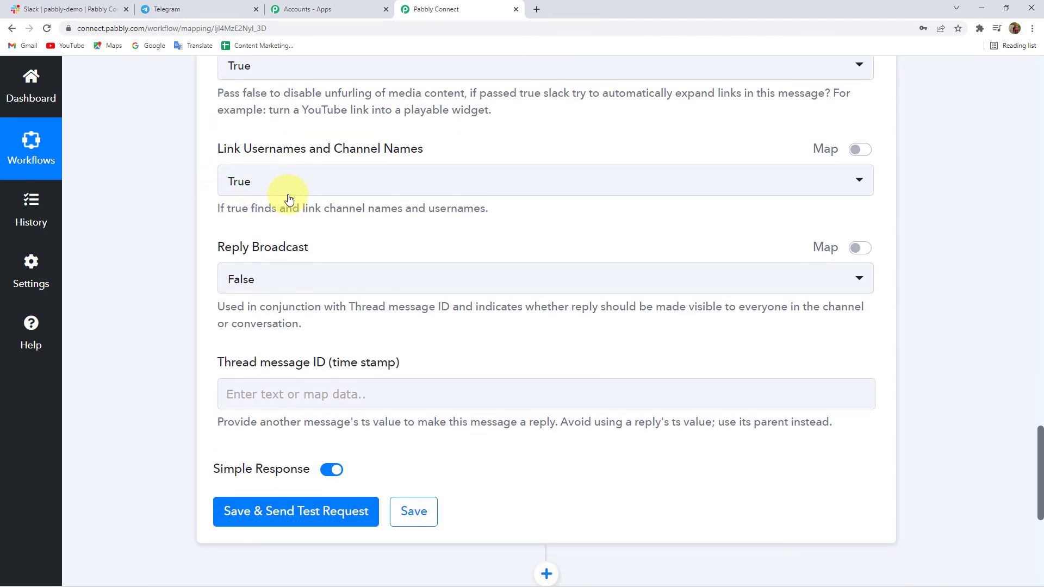
scroll(165, 212, "down", 2)
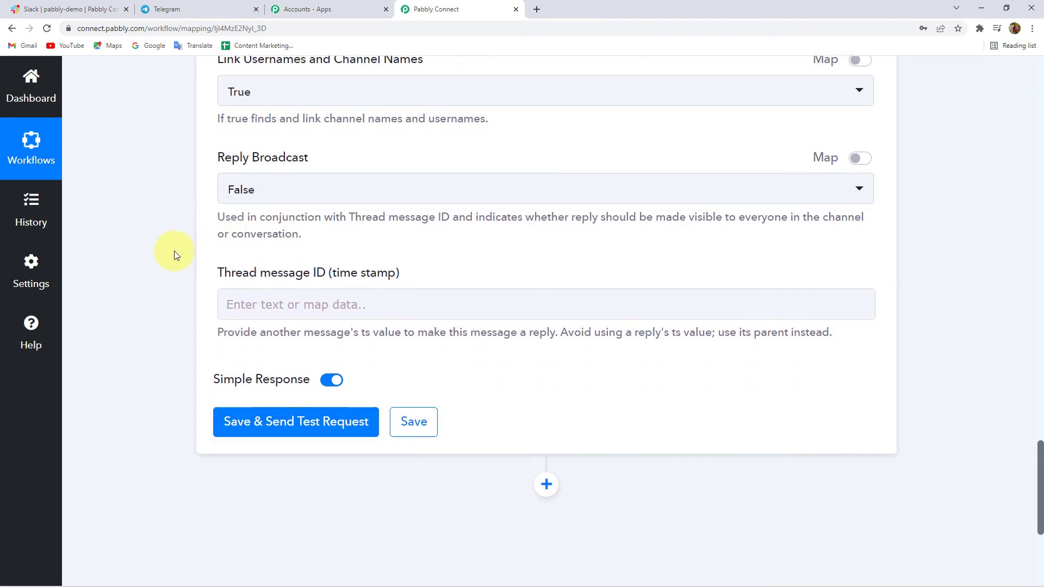
scroll(175, 255, "down", 2)
left_click(316, 221)
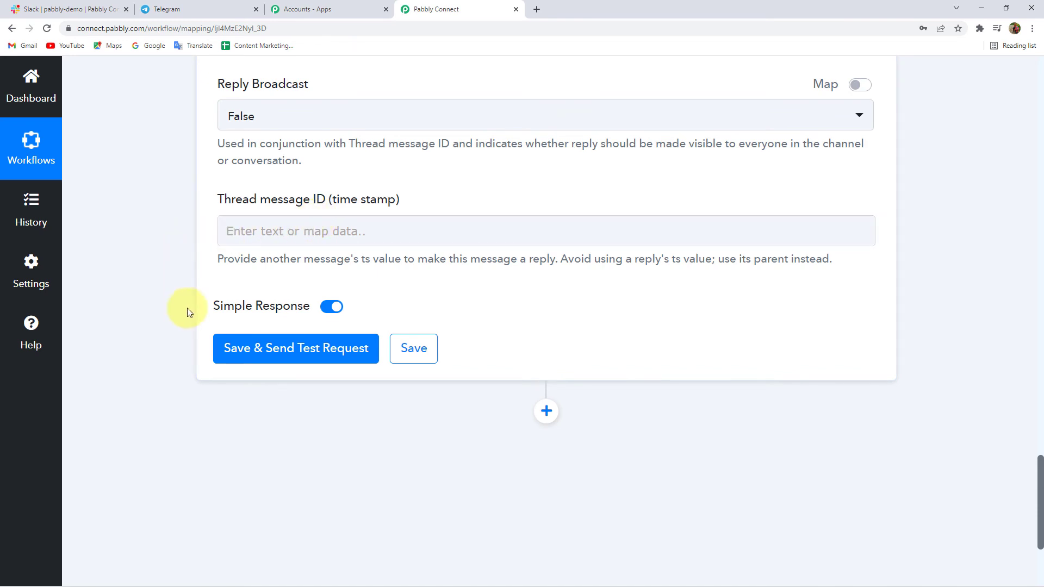
left_click(288, 355)
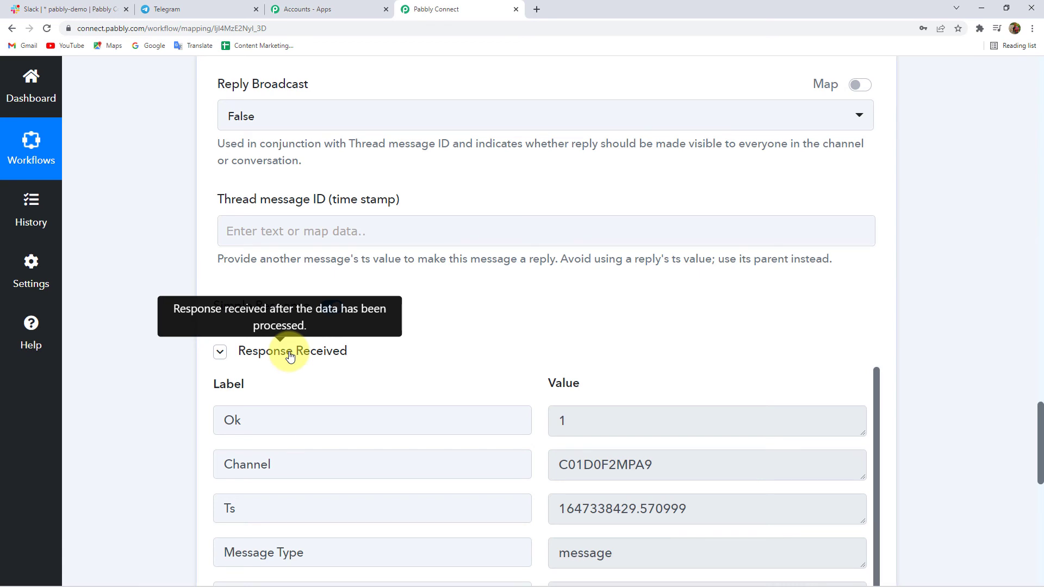
Review the response to the test request and check the test message in Slack's pabbly-demo channel
scroll(170, 367, "down", 3)
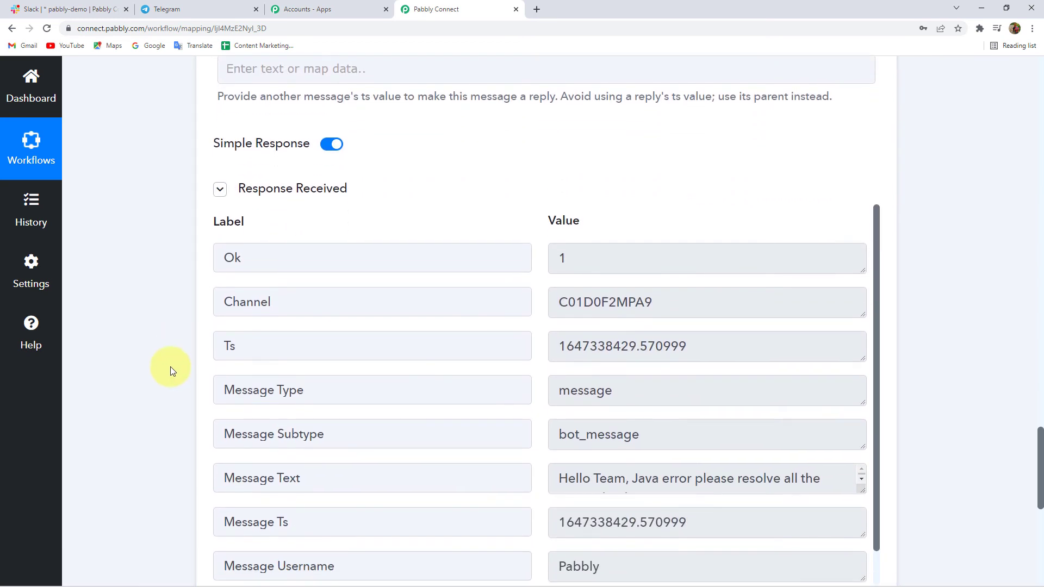
scroll(702, 426, "down", 5)
left_click(87, 9)
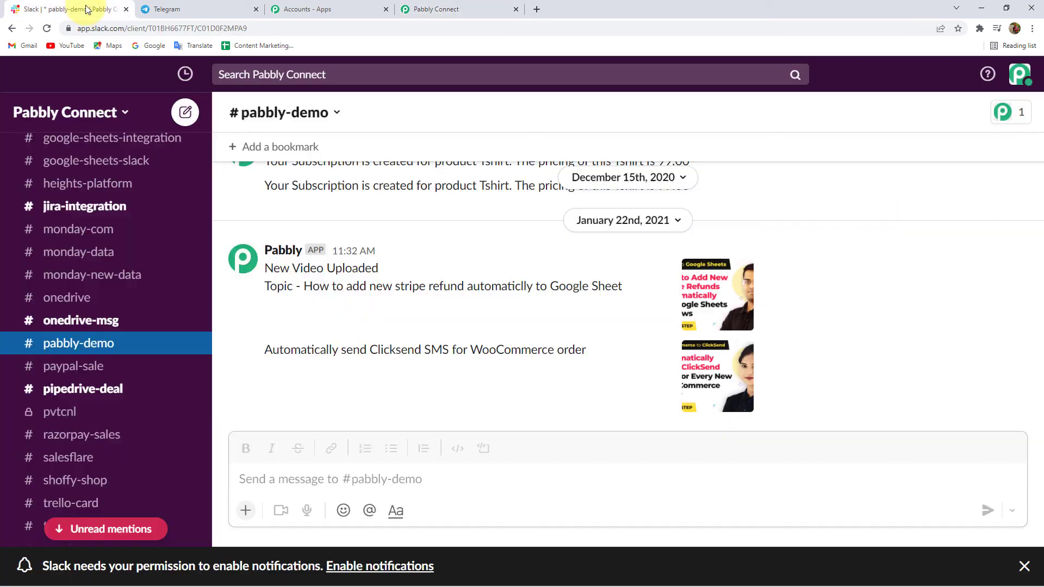
double_click(273, 403)
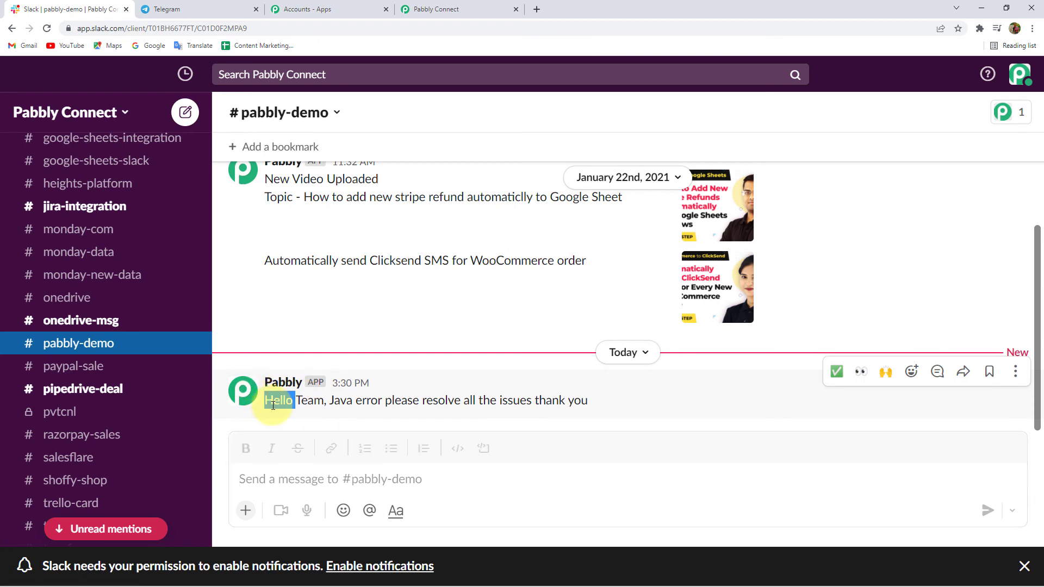
left_click(345, 406)
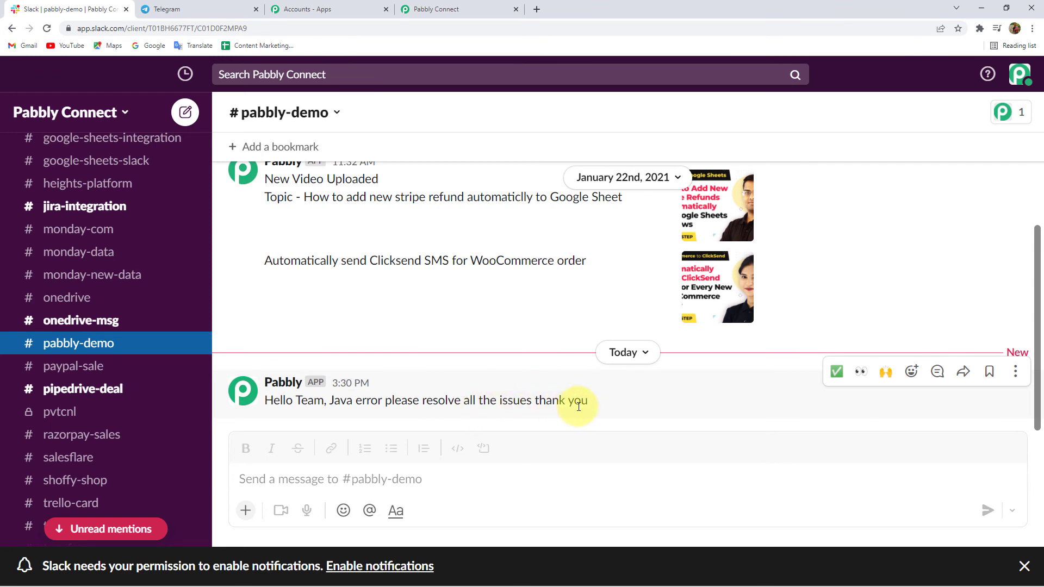
Return to the Pabbly Connect workflow, save the Slack action and dismiss the confirmation
left_click(473, 9)
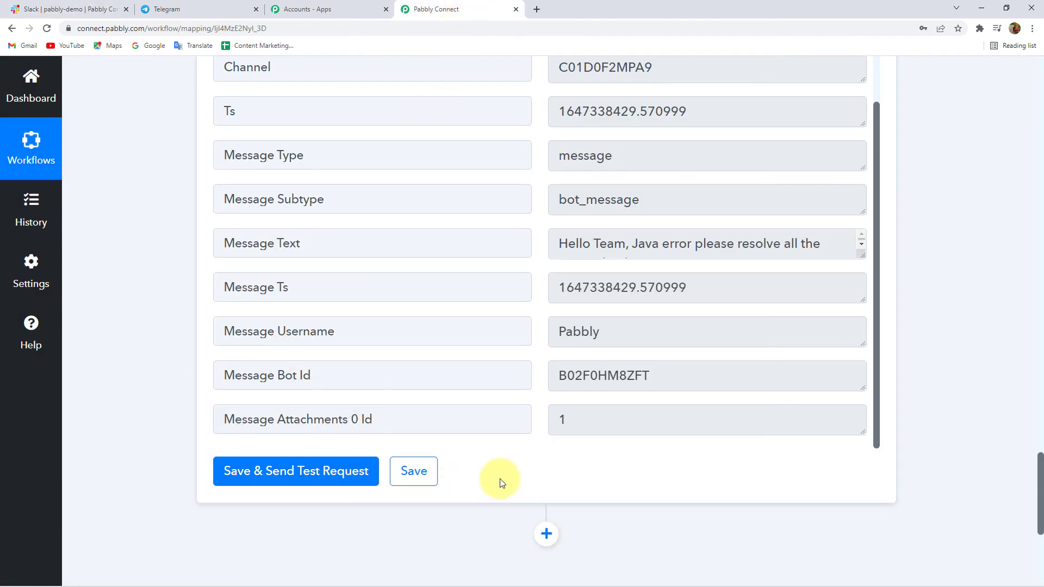
left_click(413, 472)
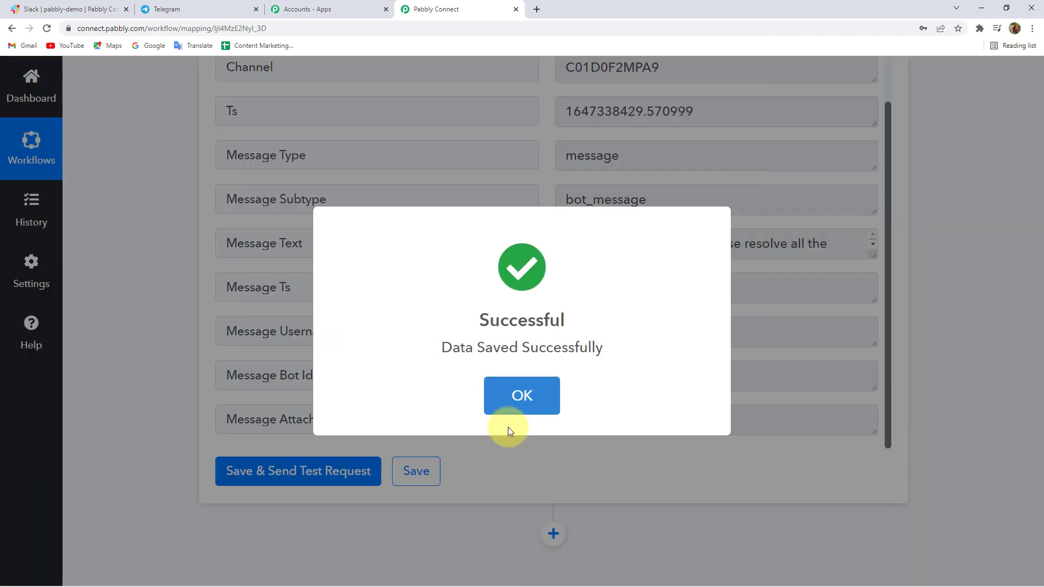
left_click(509, 408)
Collapse the Slack action and the Telegram Bot trigger to show the whole Telegram to Slack workflow
scroll(515, 455, "up", 20)
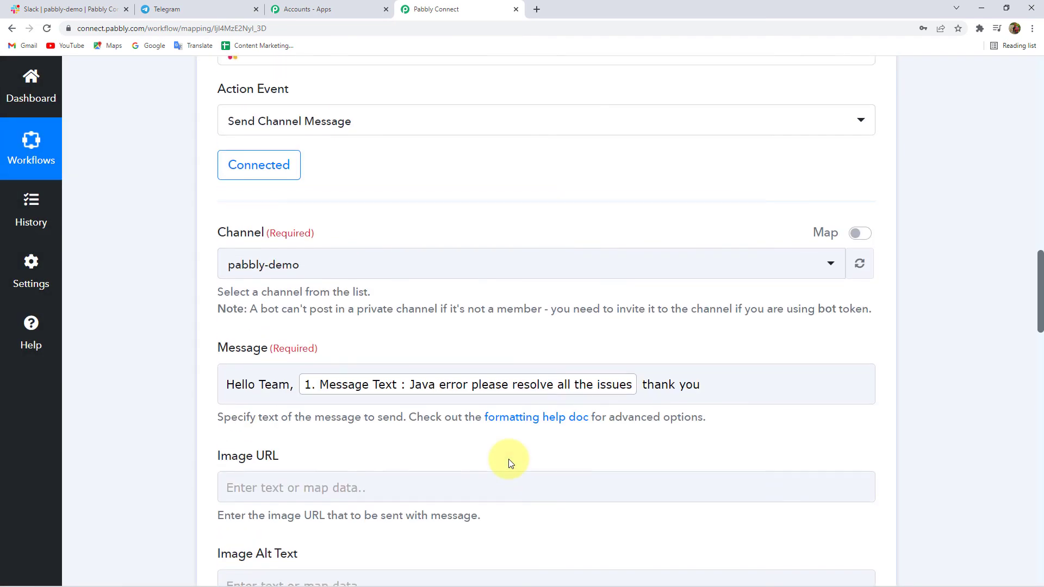
scroll(508, 459, "up", 5)
left_click(478, 245)
scroll(435, 336, "up", 10)
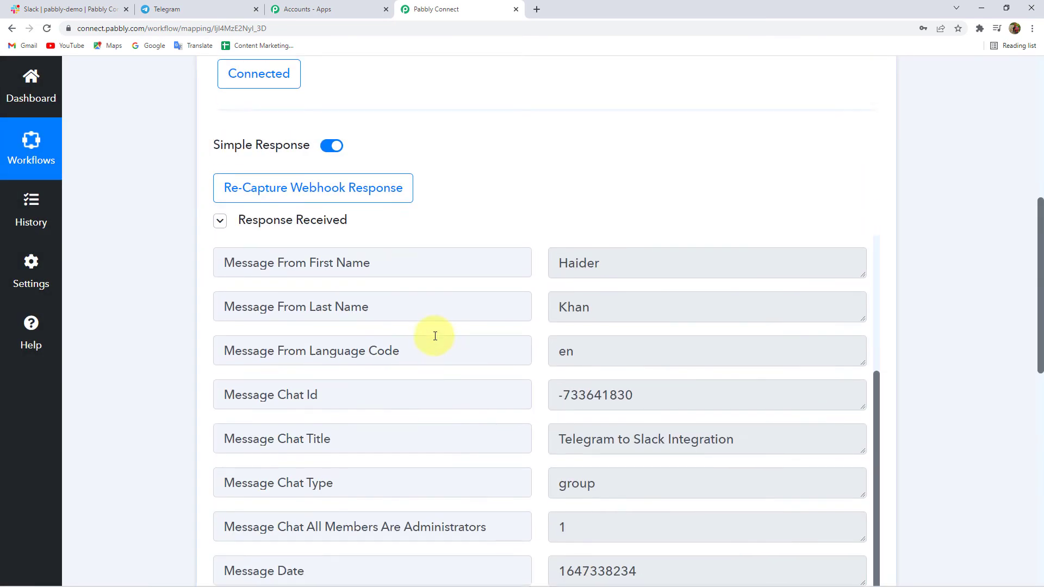
scroll(435, 336, "up", 5)
Compare the Telegram to Slack Integration group's messages with Slack's pabbly-demo channel and return to the Pabbly Connect workflow
left_click(190, 9)
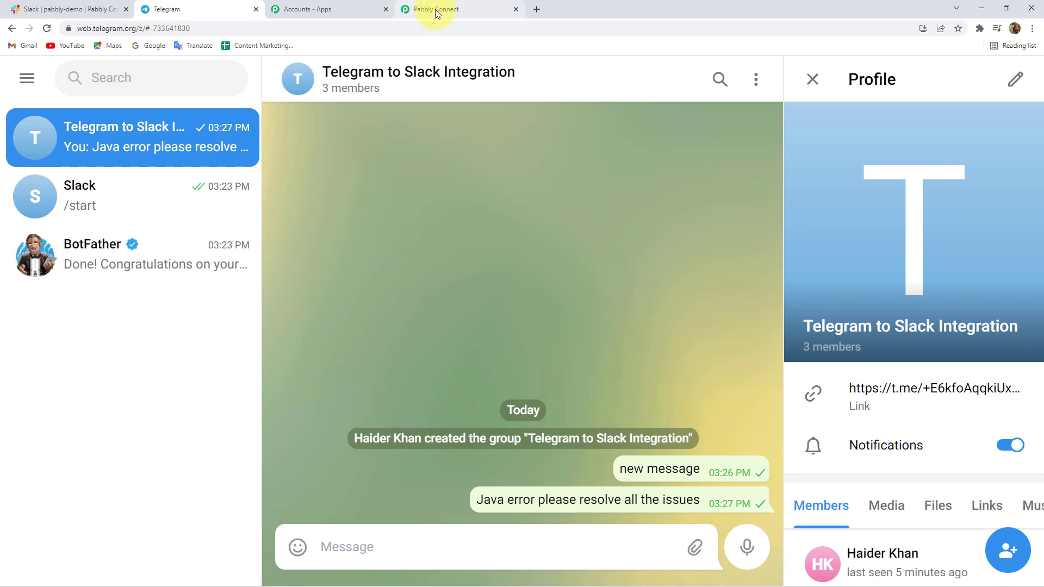
left_click(68, 9)
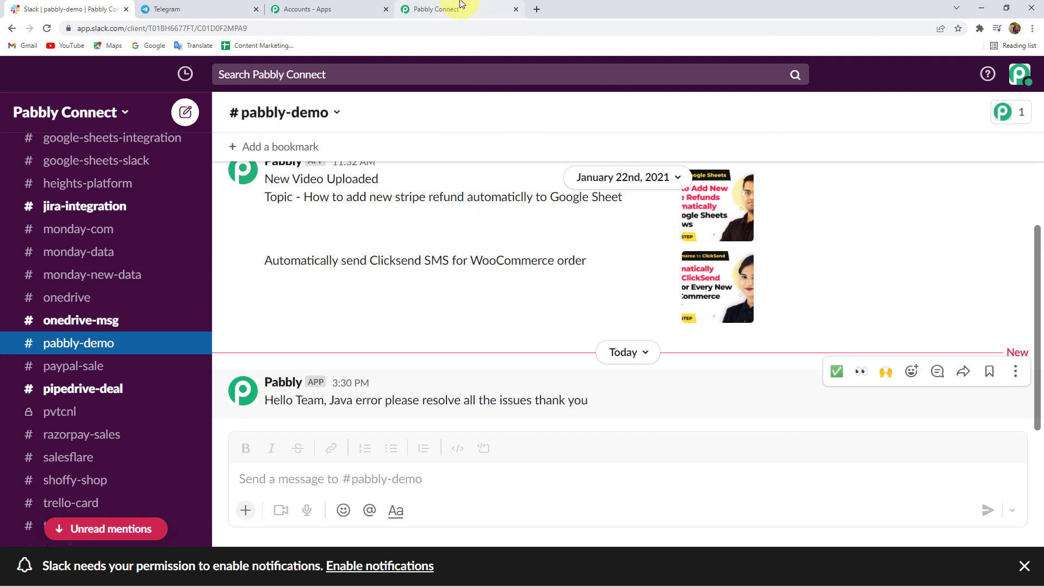
left_click(442, 9)
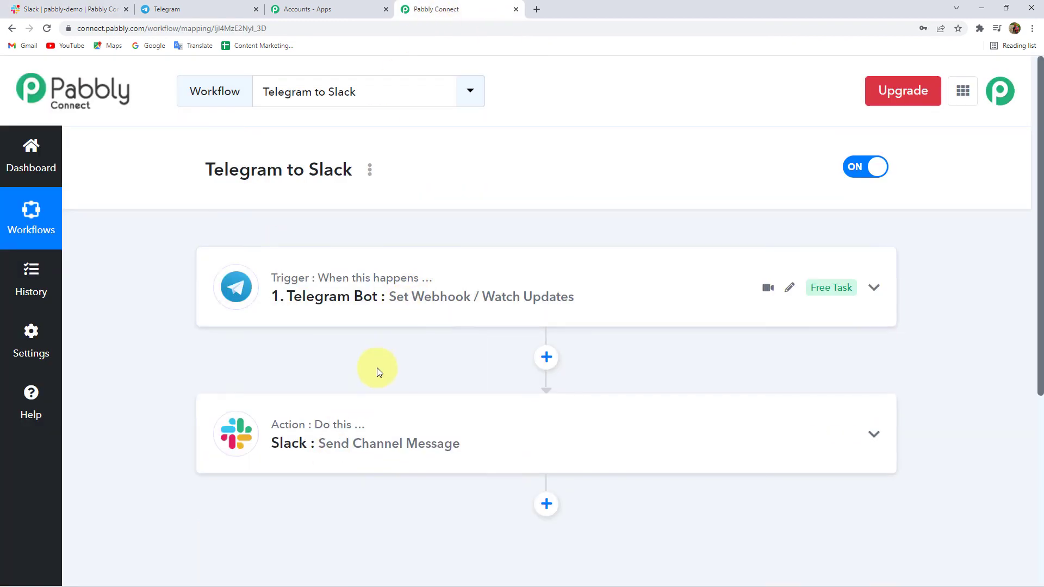